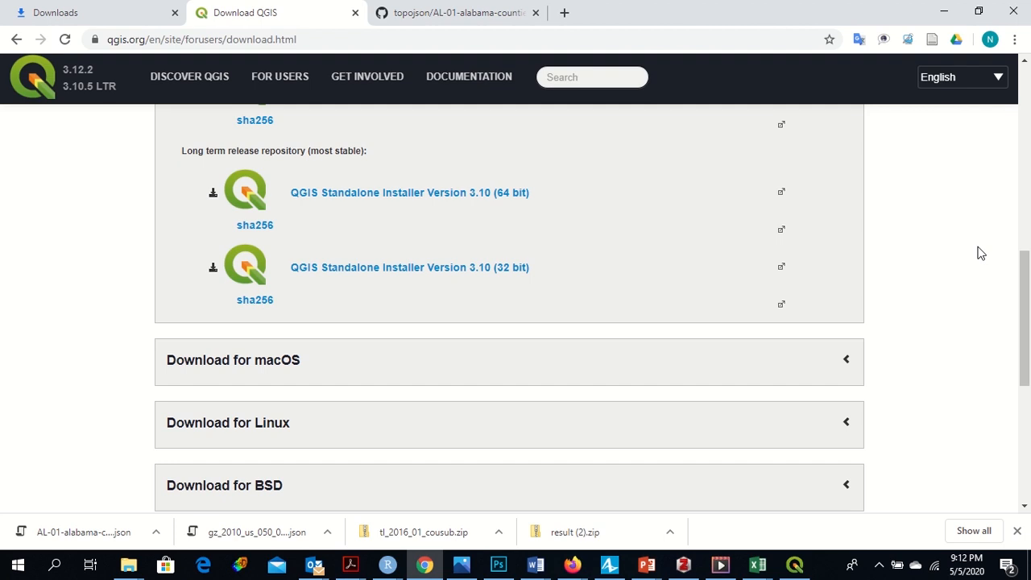
Step: Switch to QGIS and start a new empty project
key(alt+Tab)
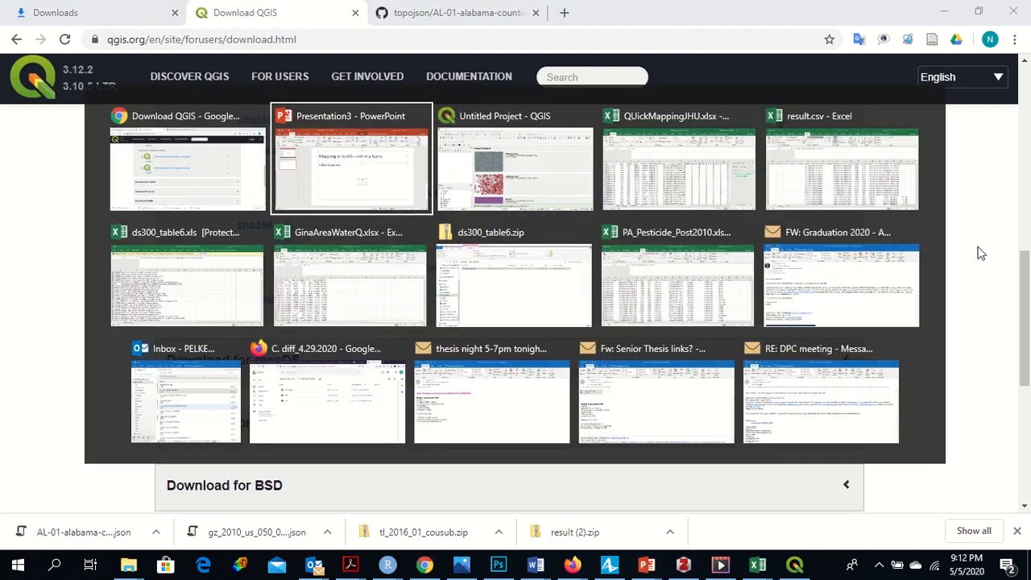
key(alt+Tab)
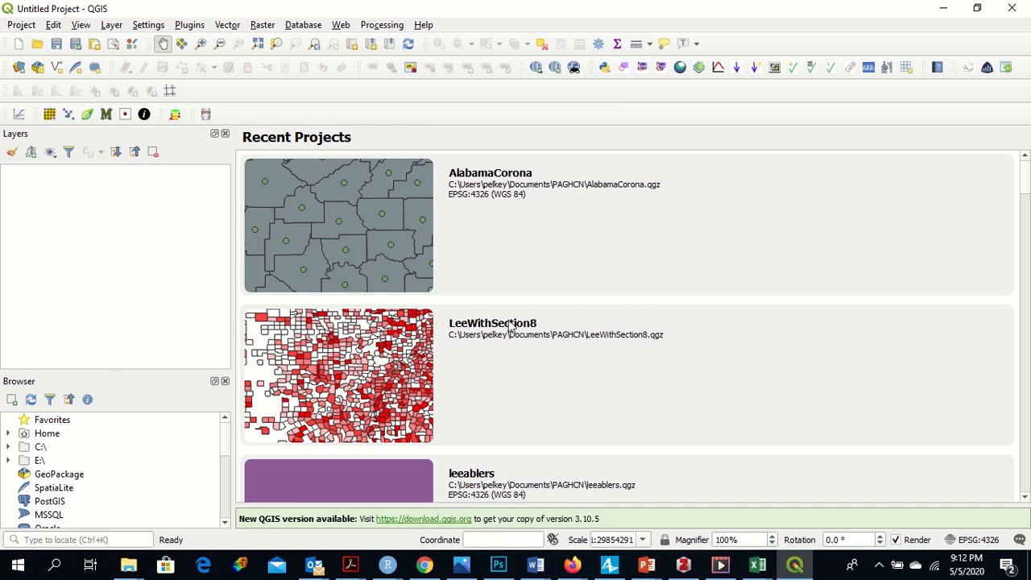
click(17, 45)
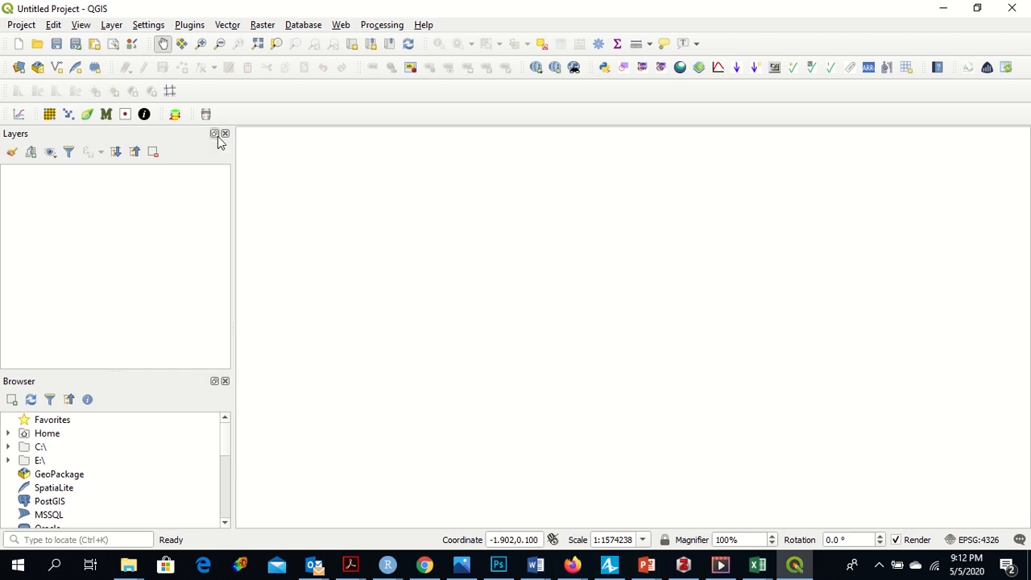
Step: Open the Delimited Text page of the Data Source Manager and start browsing for an input file
click(227, 26)
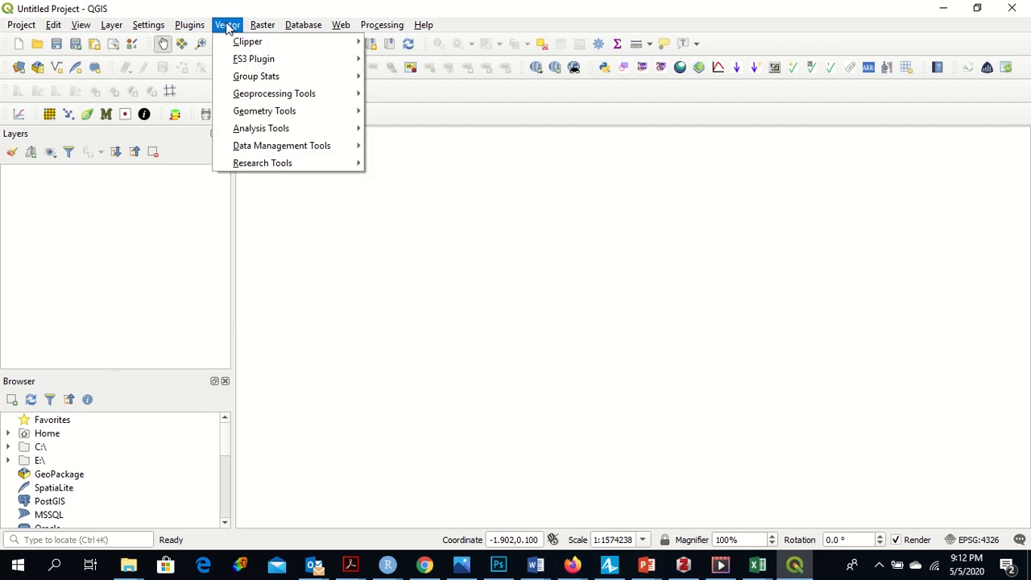
mouse_move(122, 27)
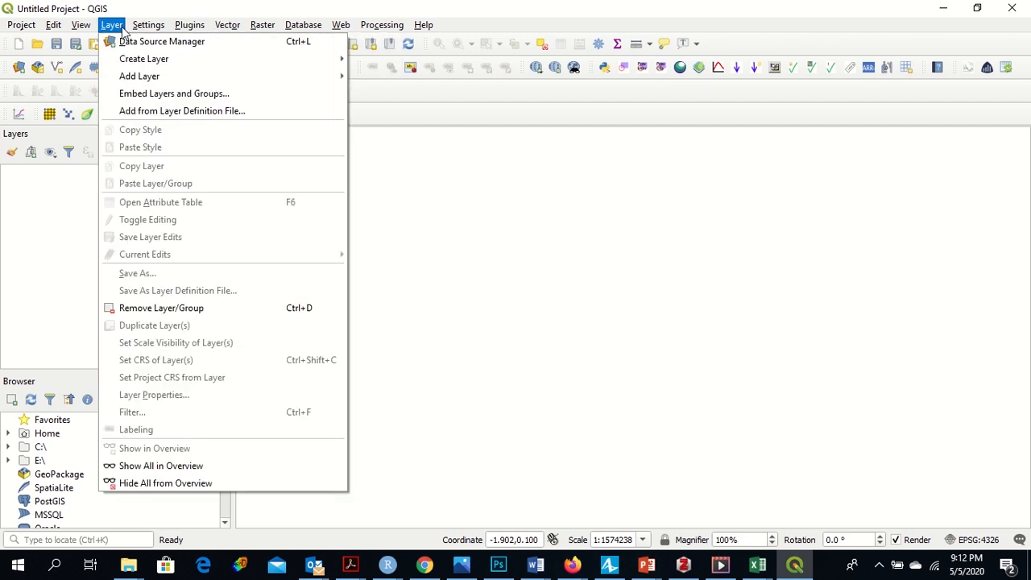
mouse_move(139, 75)
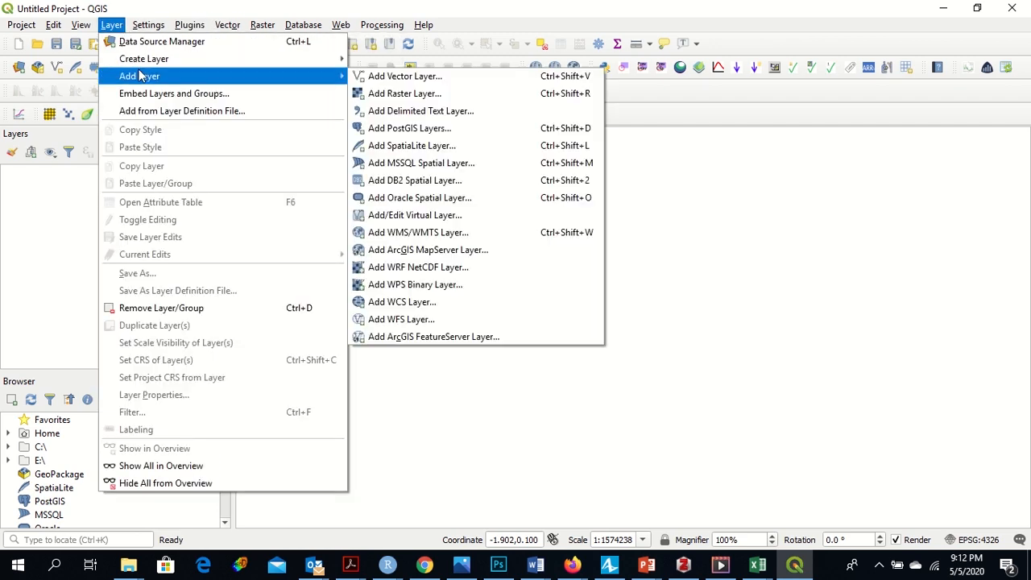
click(371, 79)
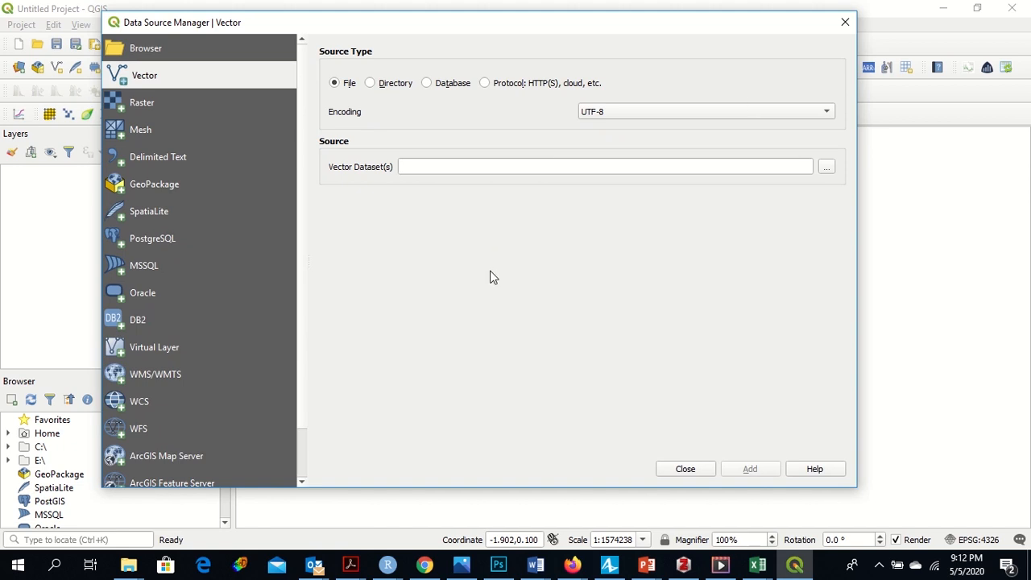
click(163, 157)
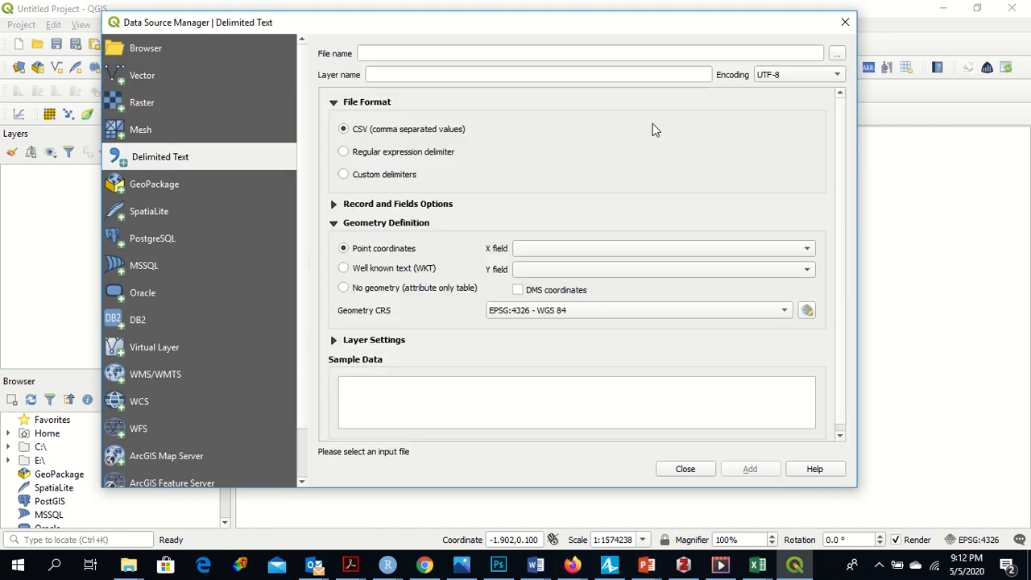
click(840, 53)
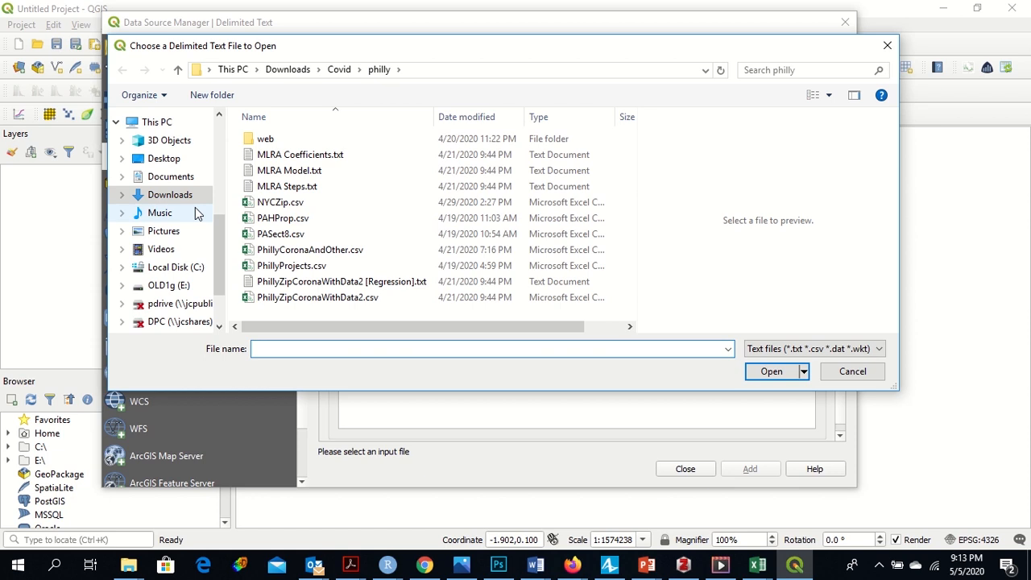
Step: Filter the Documents folder for *.csv files and open AlabamaCoronaTide.csv
click(288, 70)
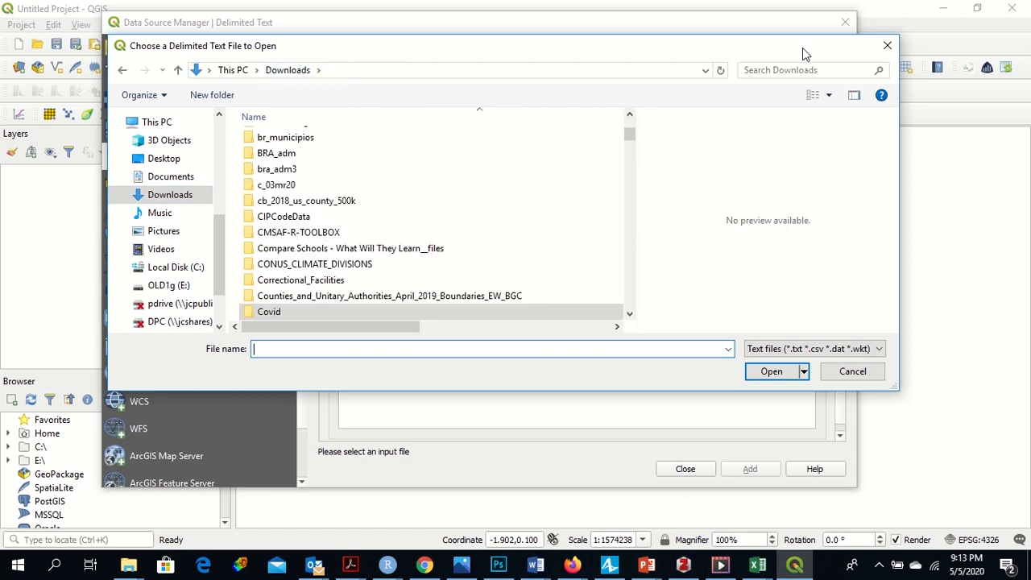
click(794, 70)
click(172, 181)
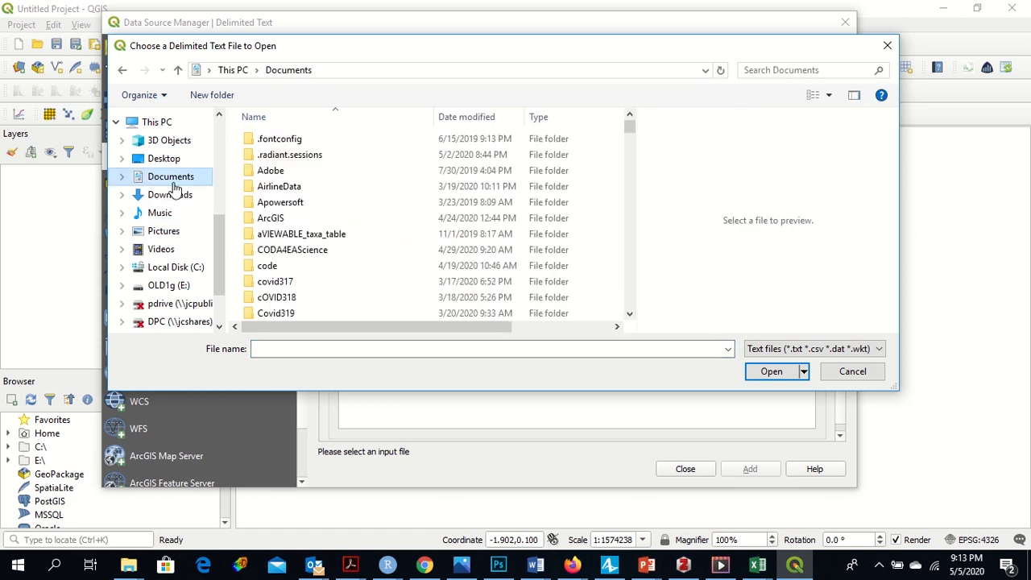
drag(629, 127, 631, 137)
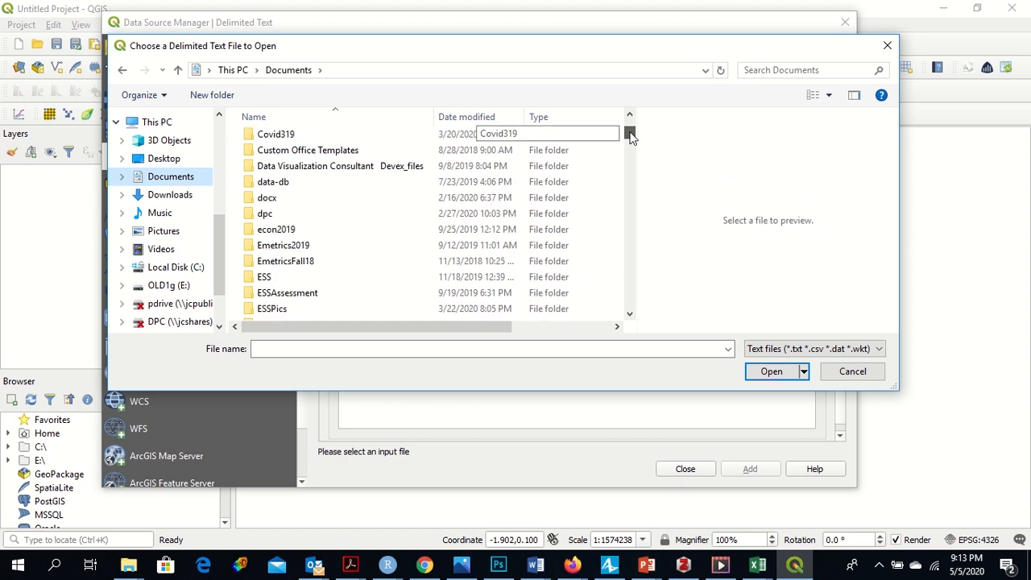
click(755, 69)
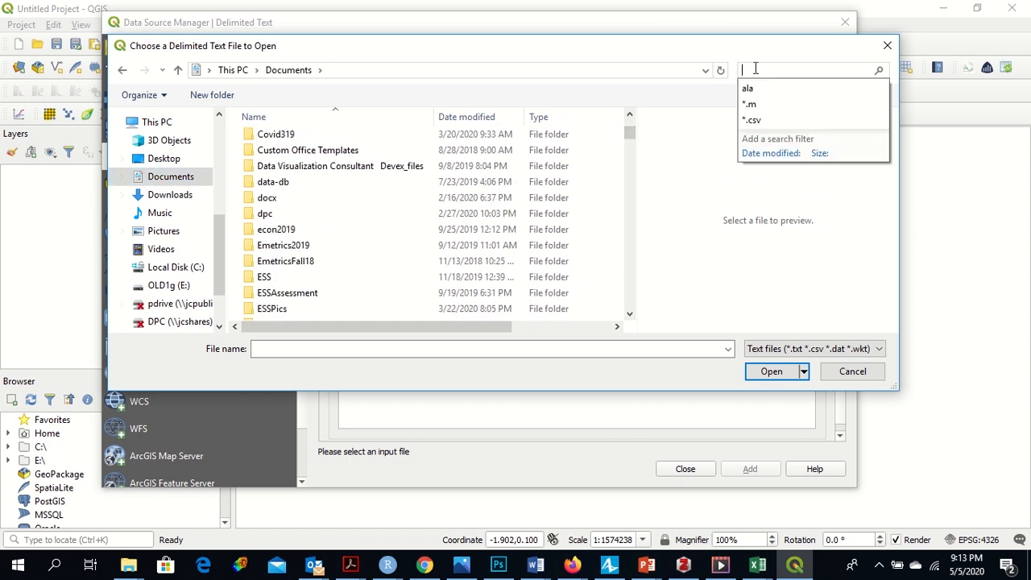
text(*.c)
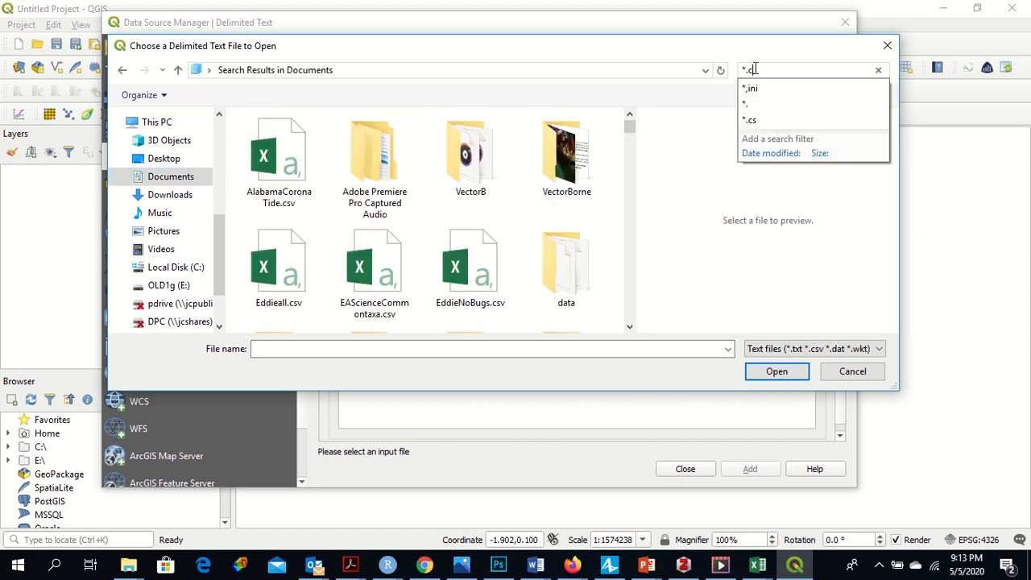
text(sv)
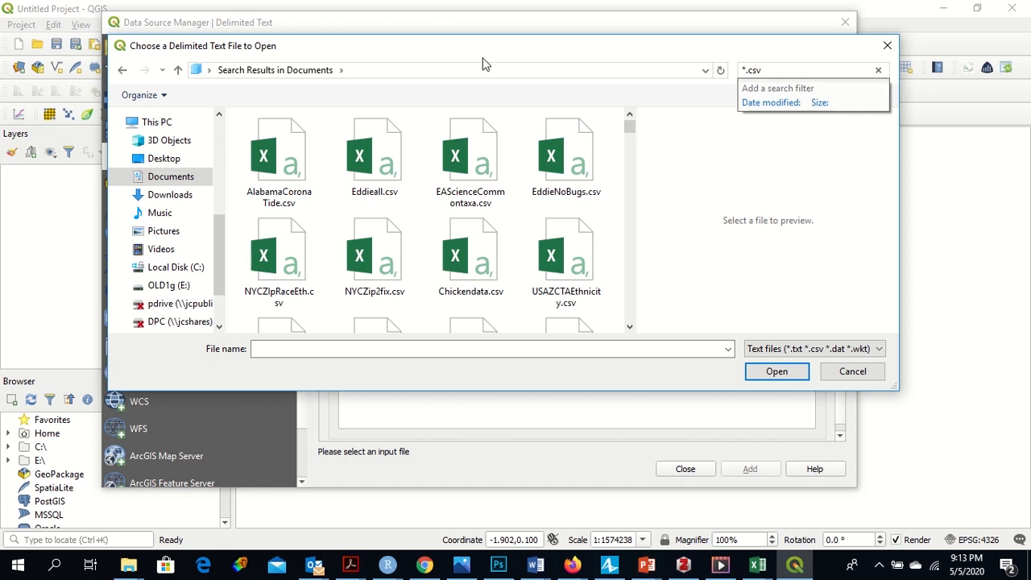
click(282, 160)
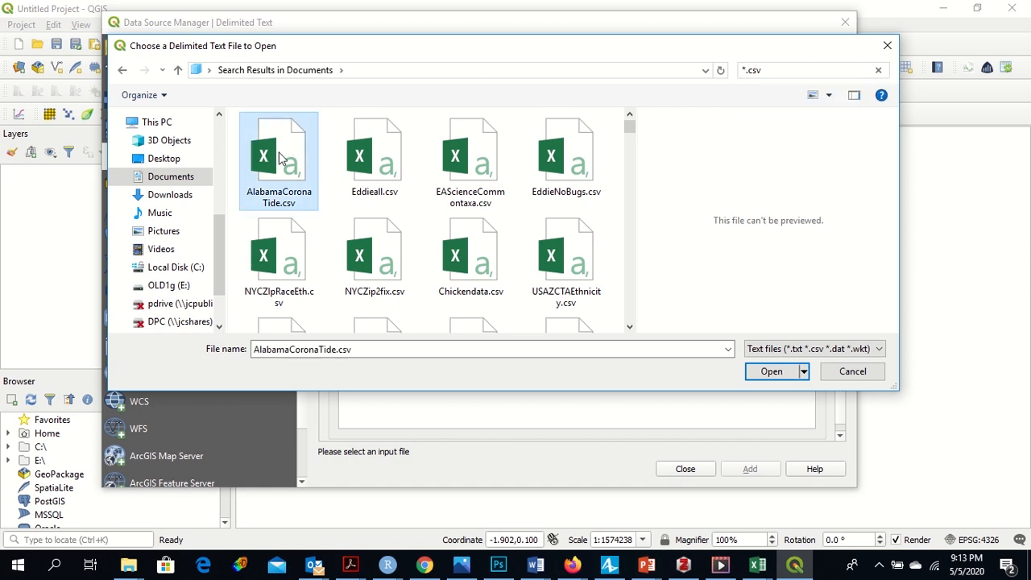
click(774, 373)
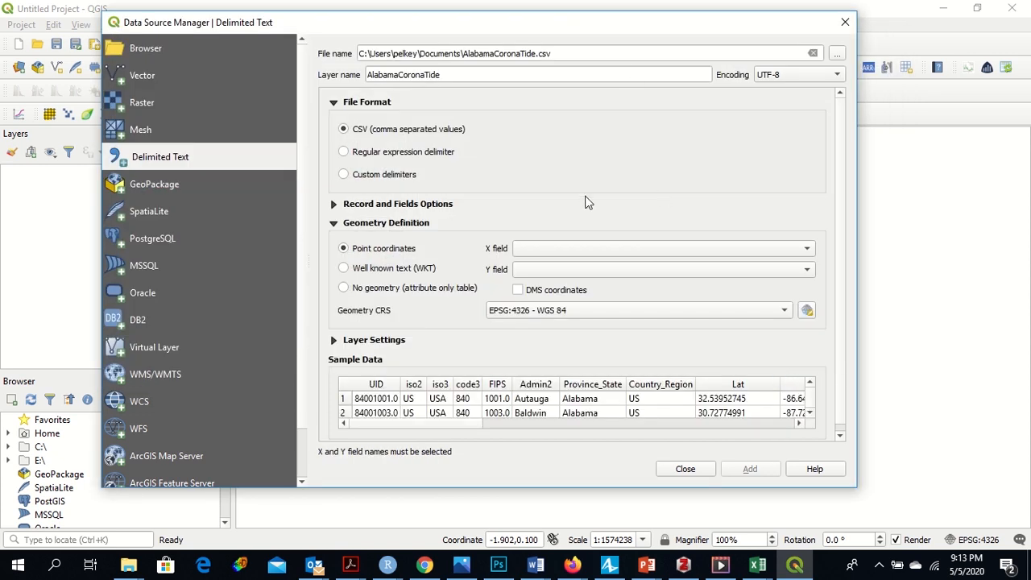
Step: Set the X field to Long_ and the Y field to Lat, add the point layer, and close the dialog
click(809, 249)
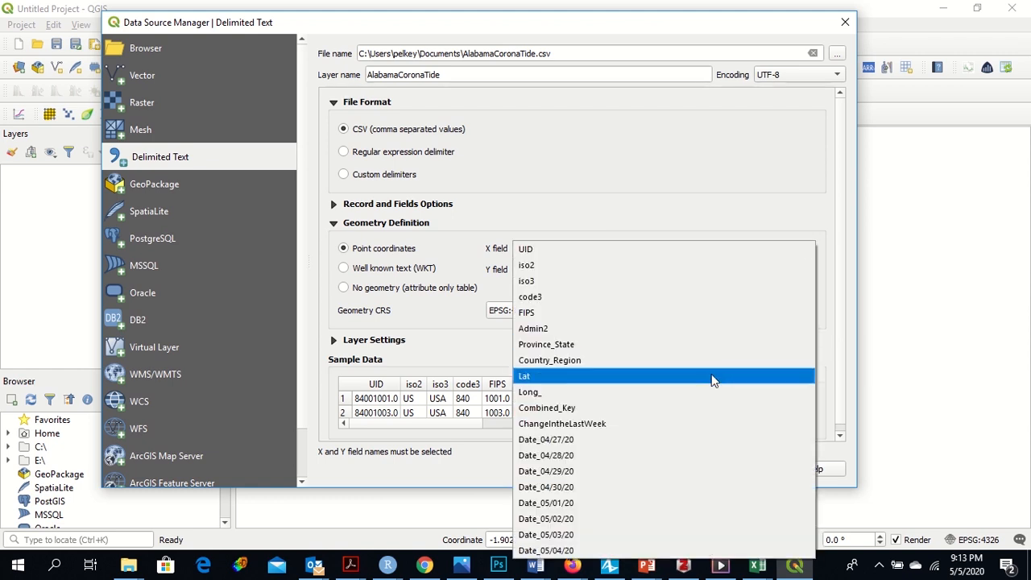
click(713, 392)
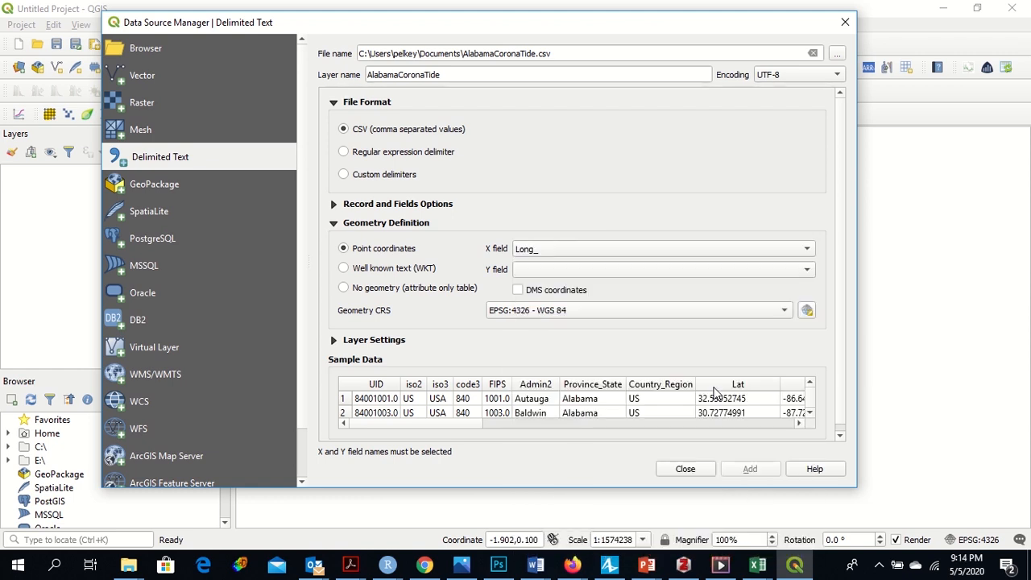
click(798, 273)
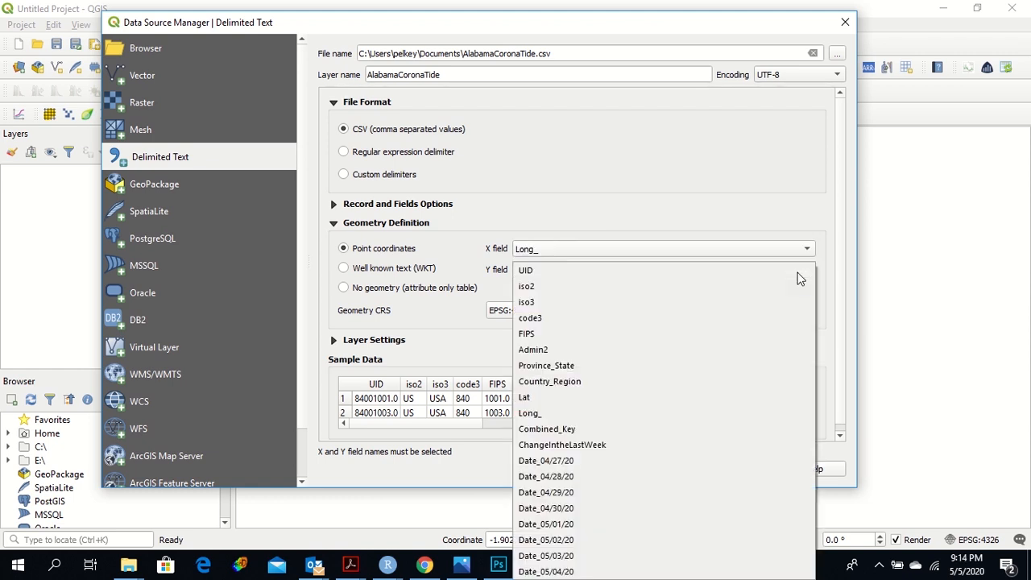
click(752, 397)
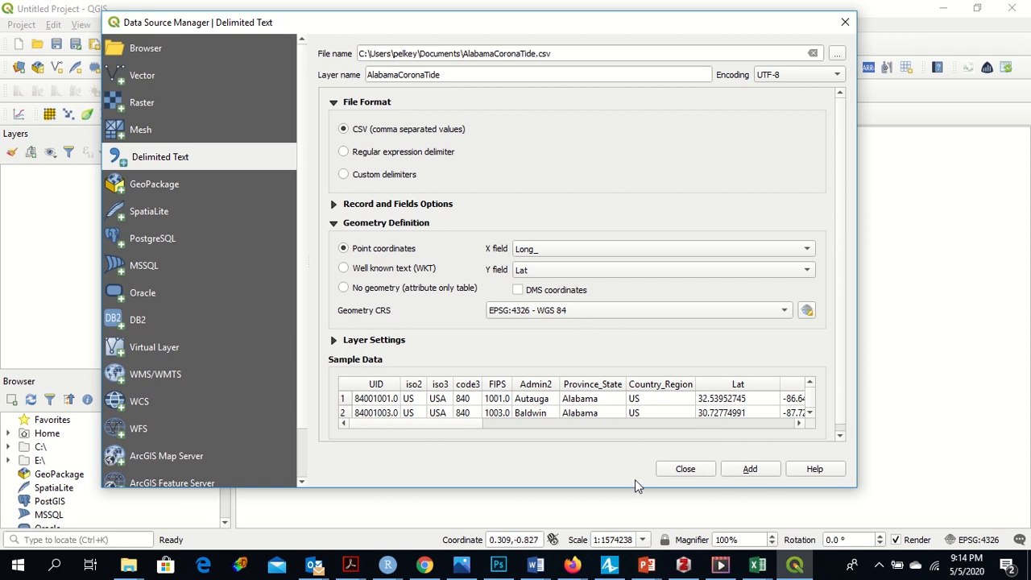
click(750, 469)
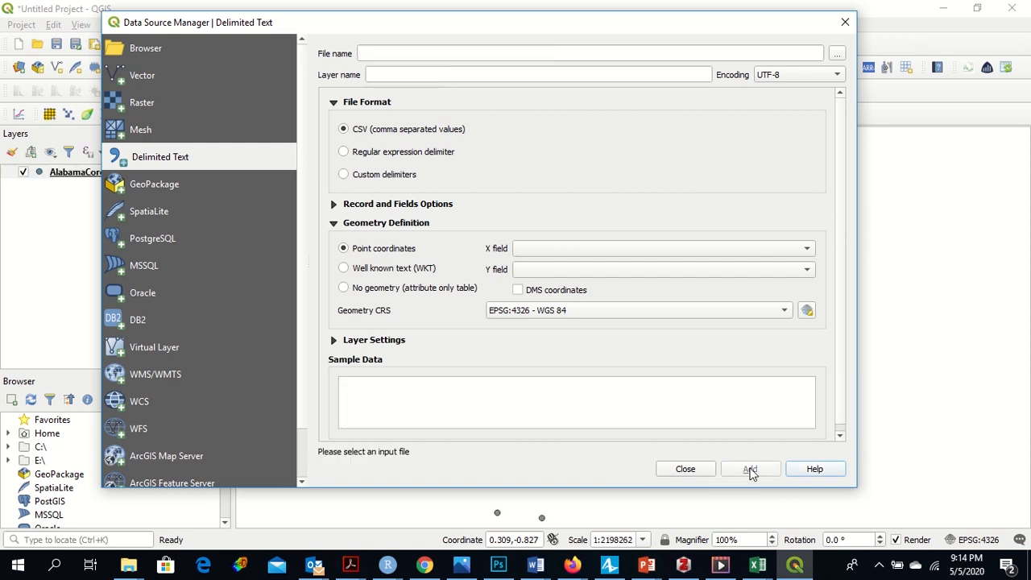
click(685, 469)
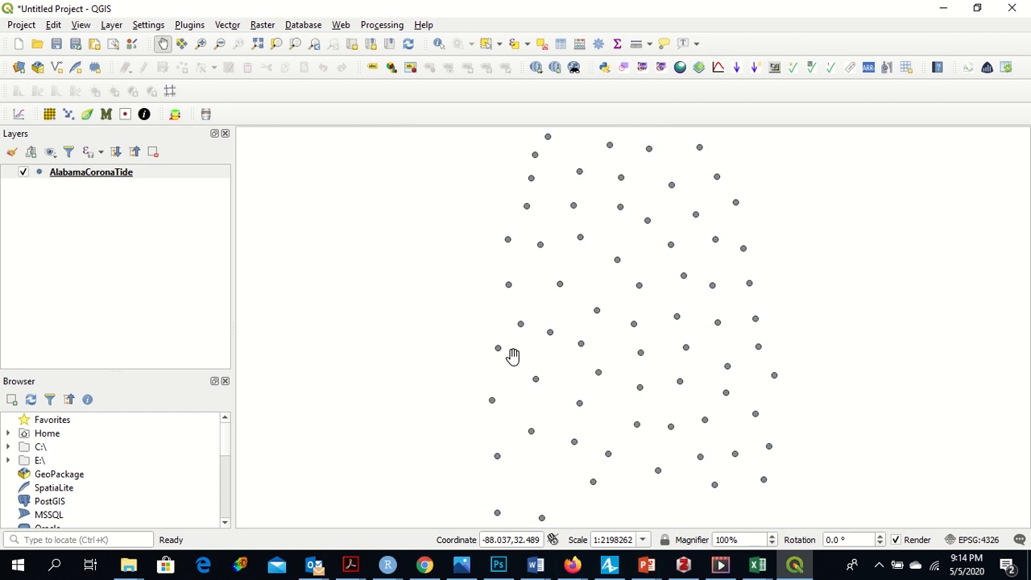
Step: Save the project as AlabamaCorona.qgz in the PAGHCN folder, replacing the existing file
click(55, 44)
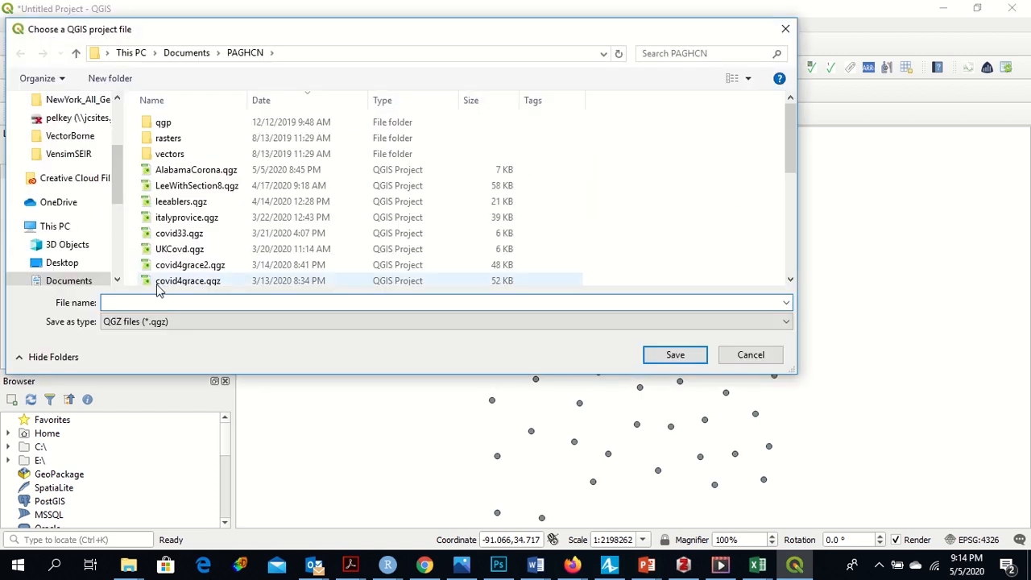
text(Alabam)
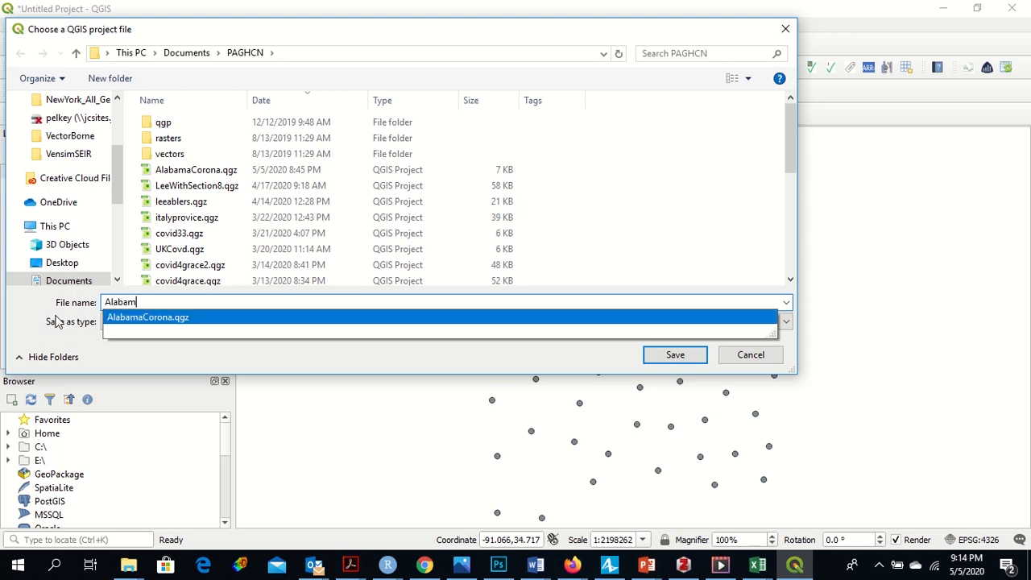
click(361, 323)
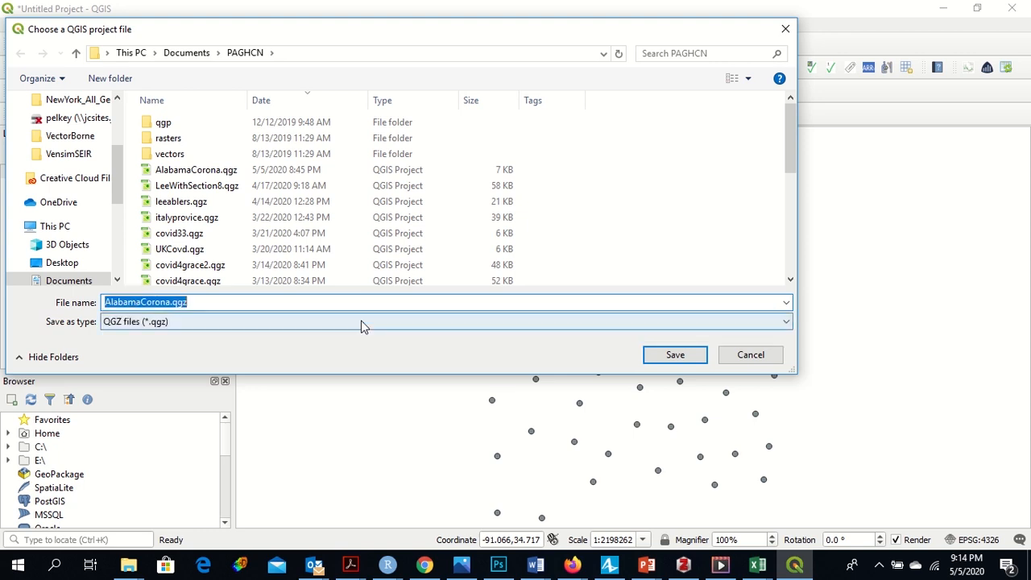
click(684, 356)
click(572, 282)
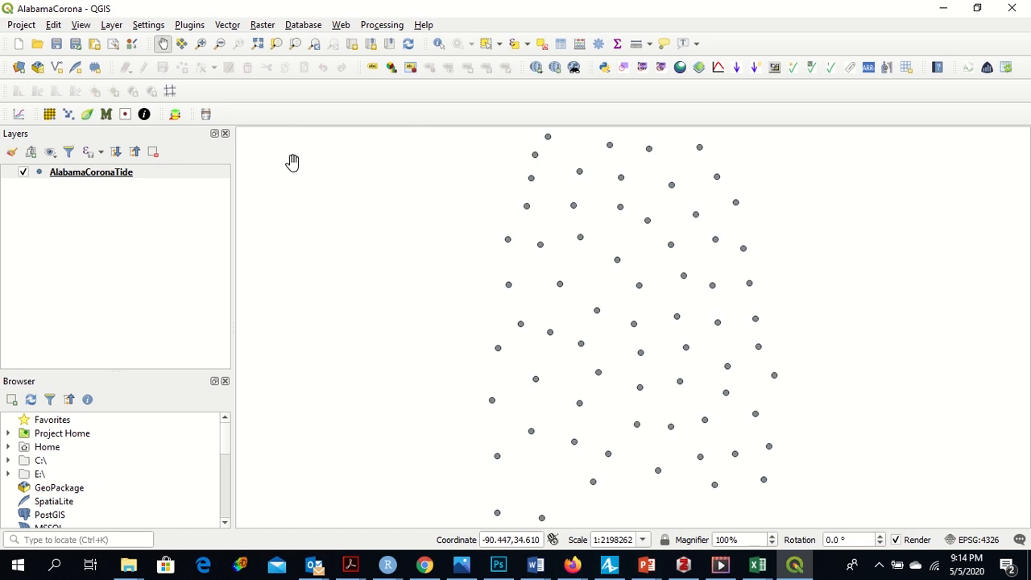
Step: Open the Vector page of the Data Source Manager and start browsing for a vector dataset
click(226, 25)
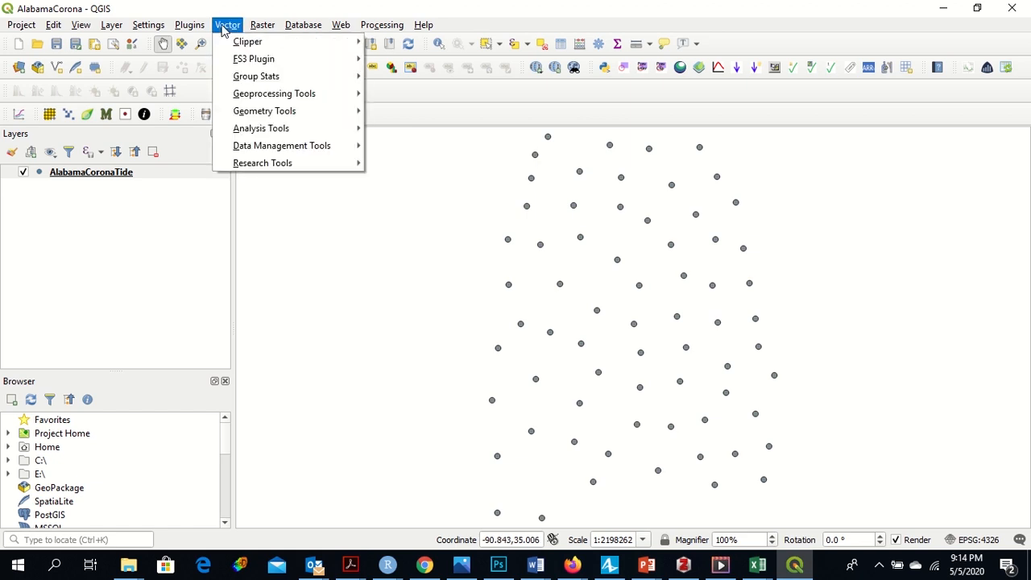
mouse_move(111, 25)
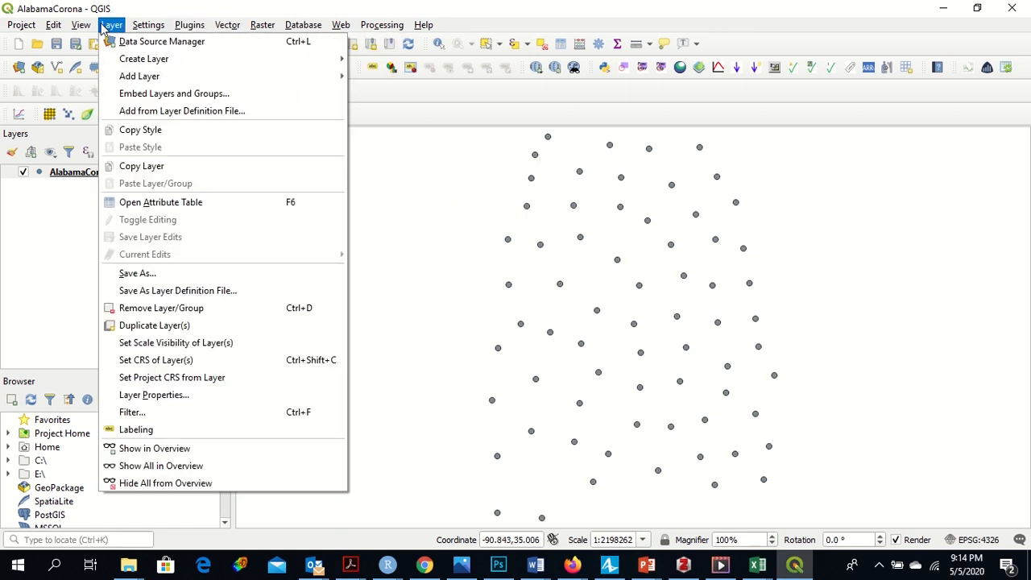
mouse_move(145, 77)
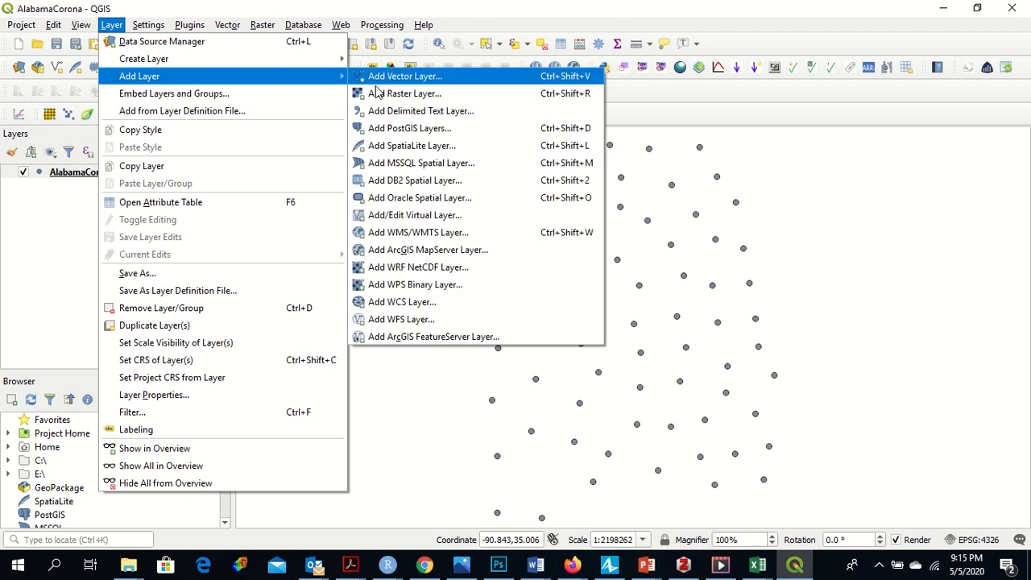
click(389, 80)
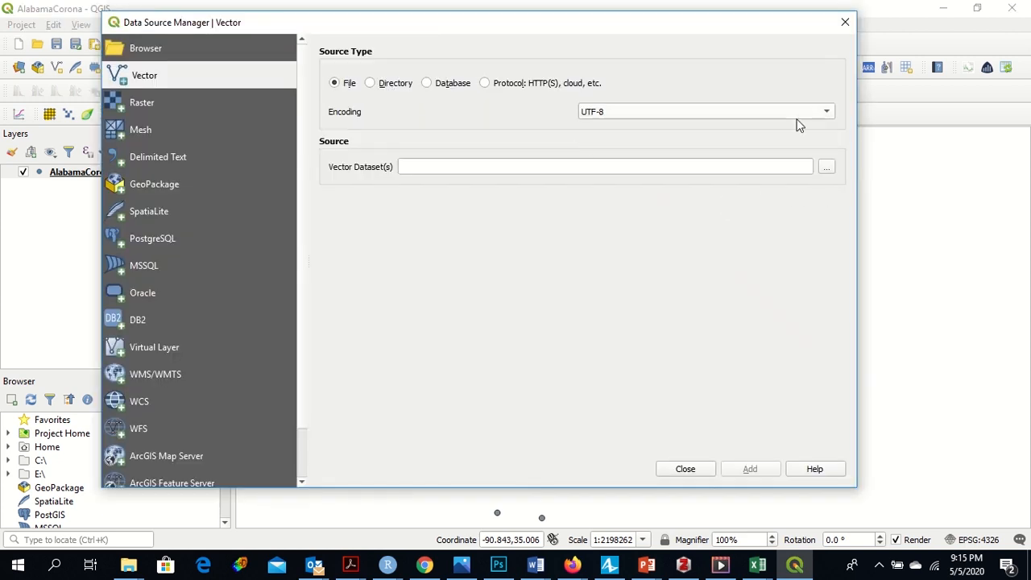
click(828, 168)
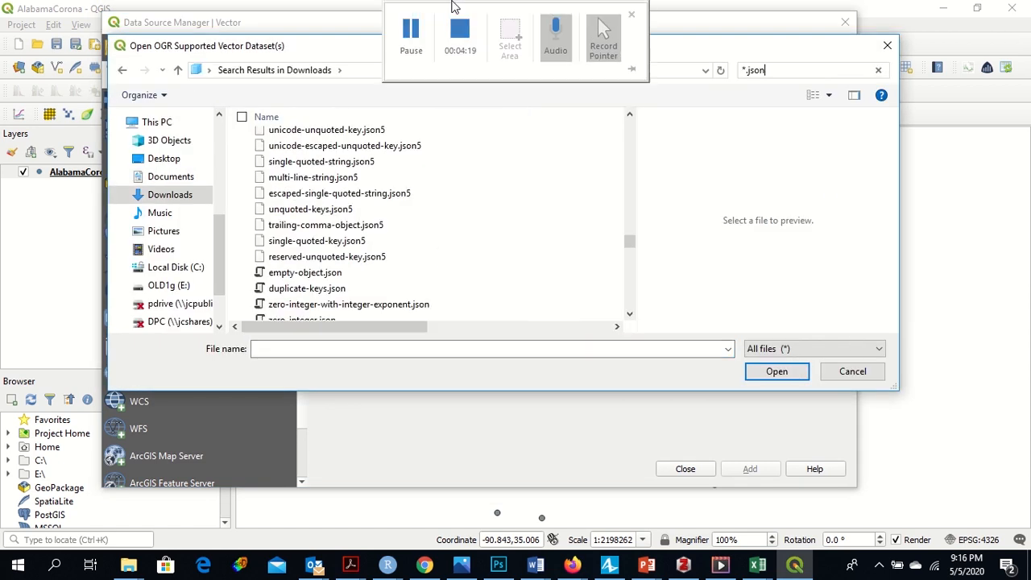
Step: Filter the Documents folder for *.json files, open AL-01-alabama-counties.json, add it as a layer and close the dialog
click(418, 28)
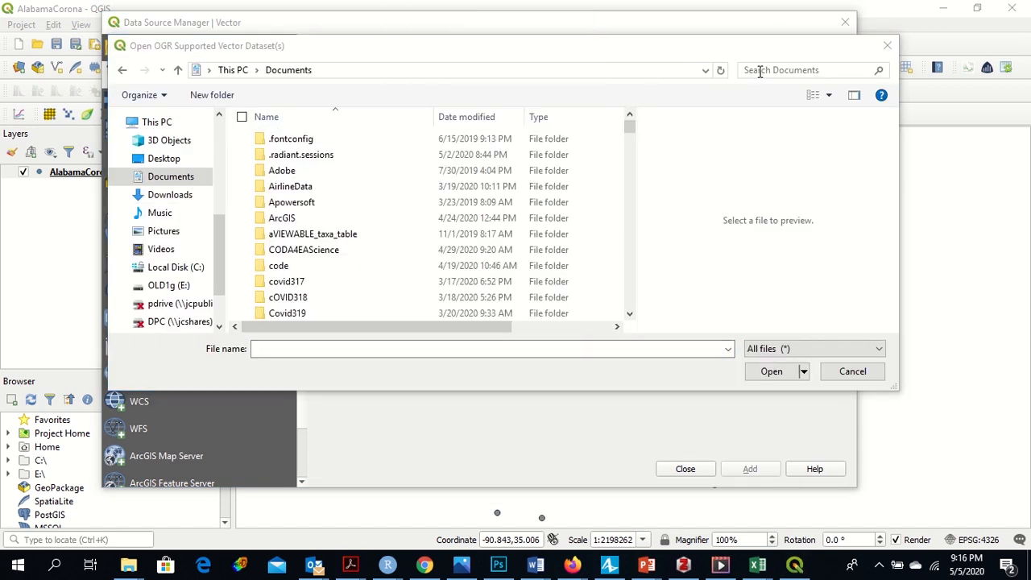
click(759, 70)
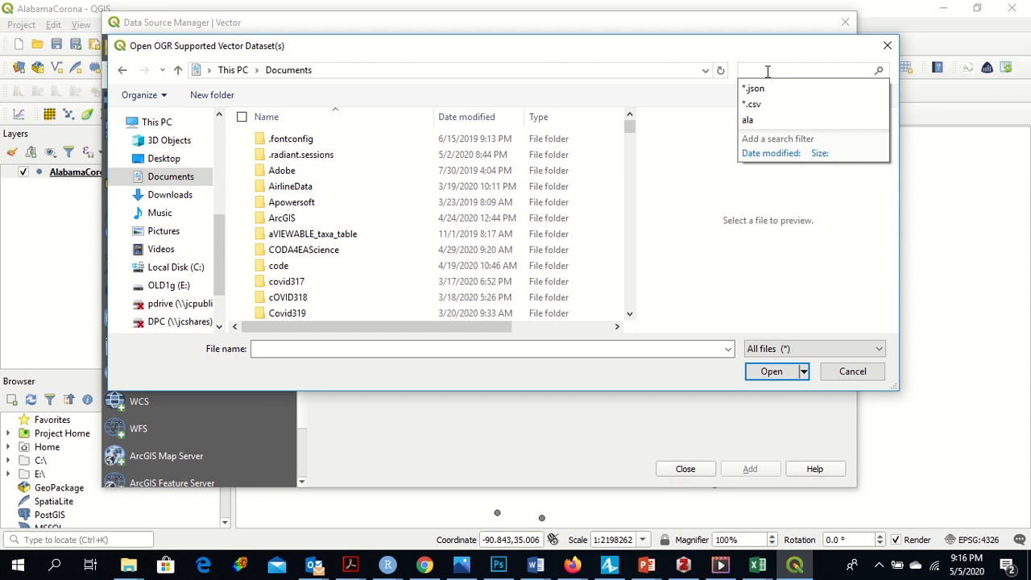
click(767, 84)
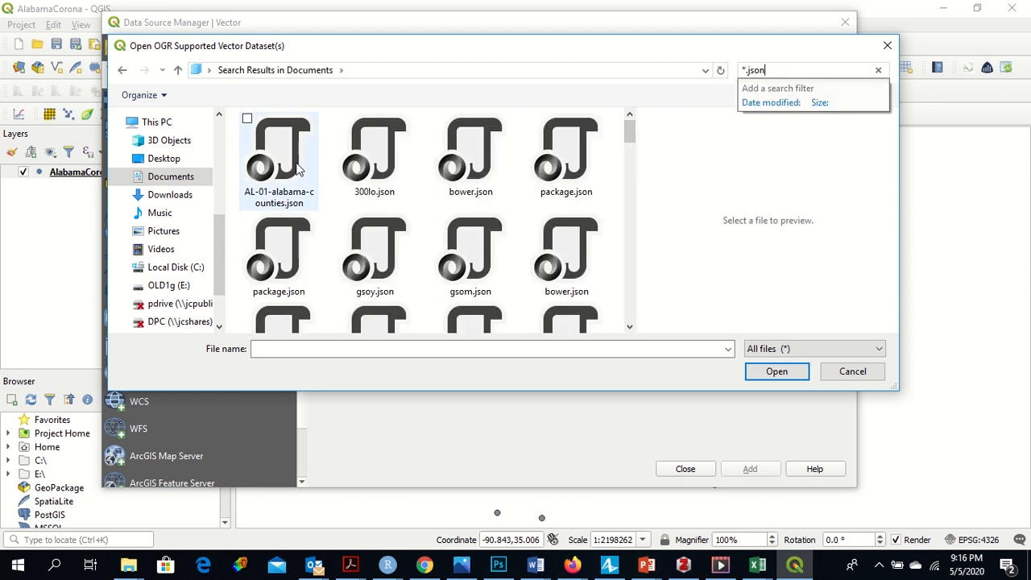
click(298, 169)
click(773, 373)
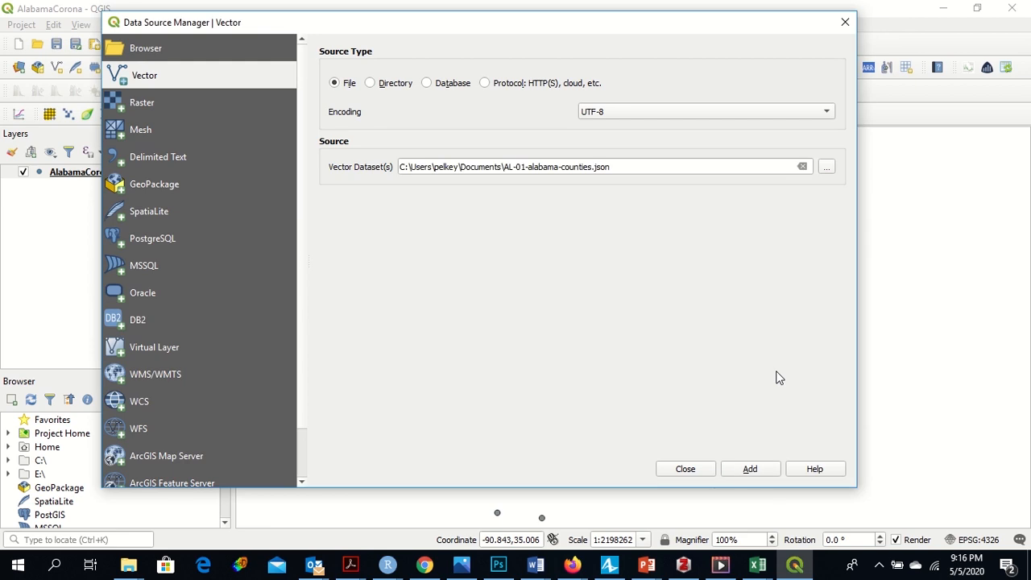
click(748, 474)
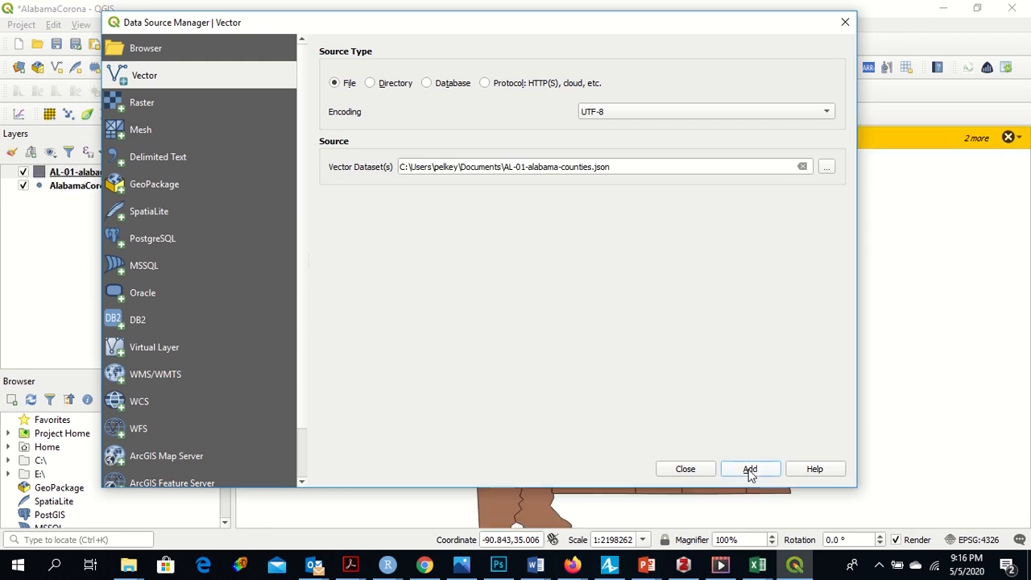
click(688, 471)
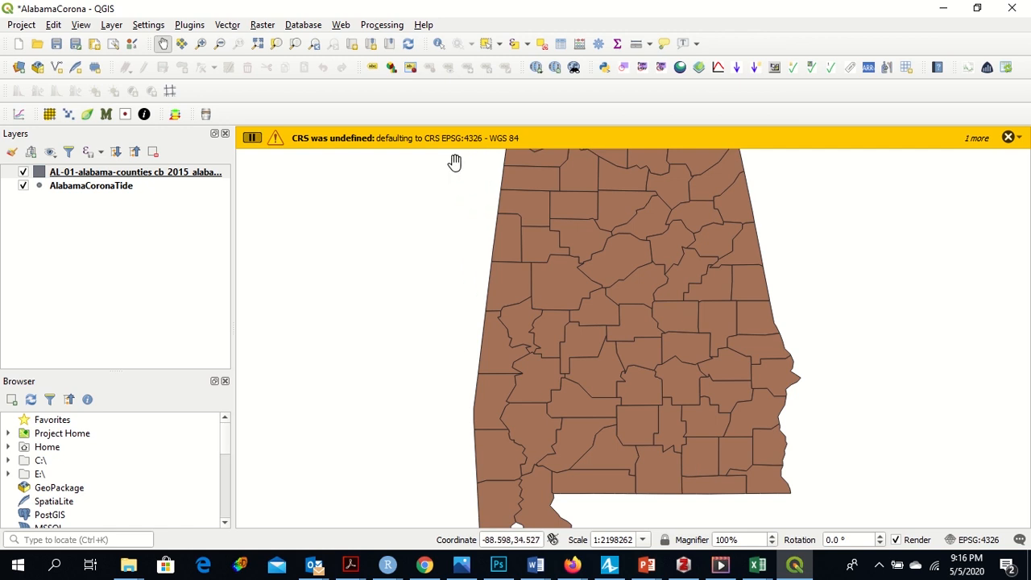
Step: Place the AlabamaCoronaTide point layer above the county boundaries and dismiss the CRS message bar
click(111, 191)
drag(111, 190, 111, 210)
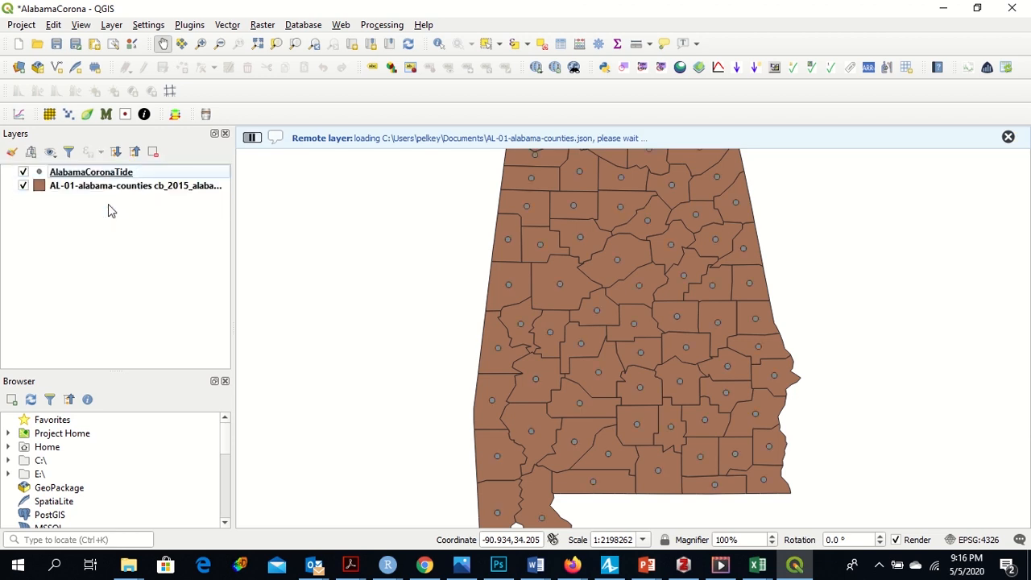
click(1007, 137)
click(1007, 134)
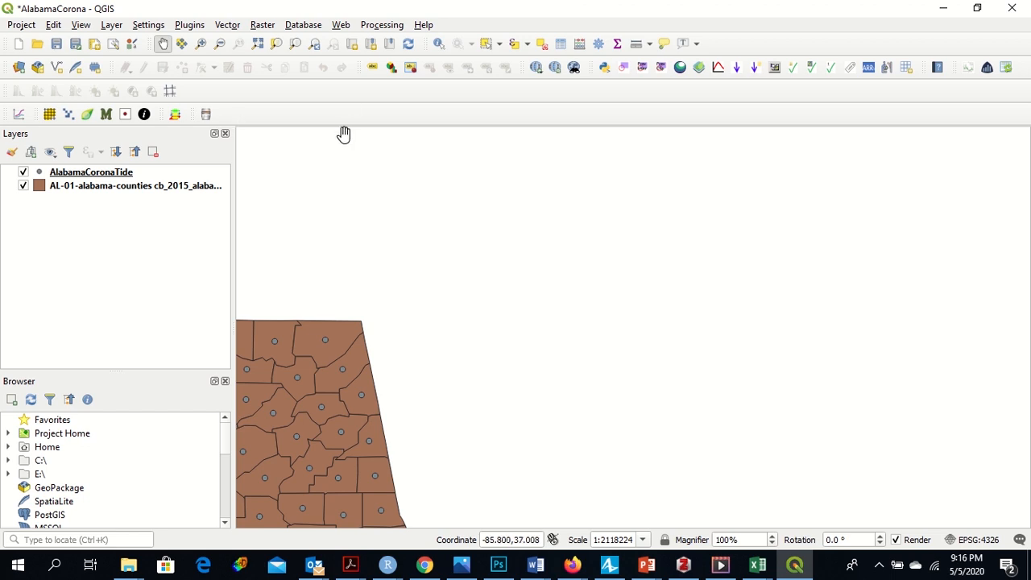
click(314, 45)
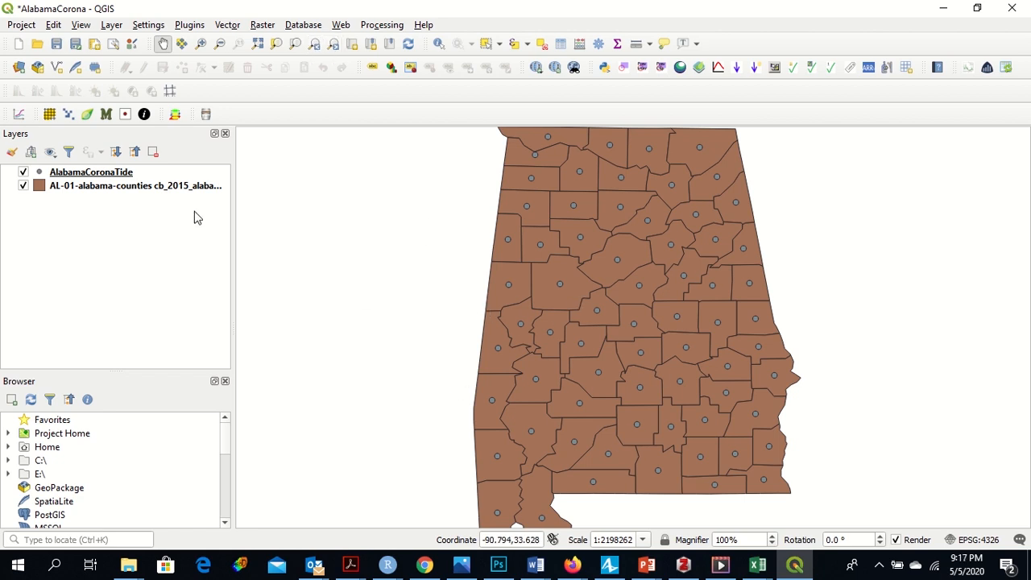
Step: Open the AlabamaCoronaTide attribute table and examine its county fields and daily date columns
click(104, 176)
right_click(105, 175)
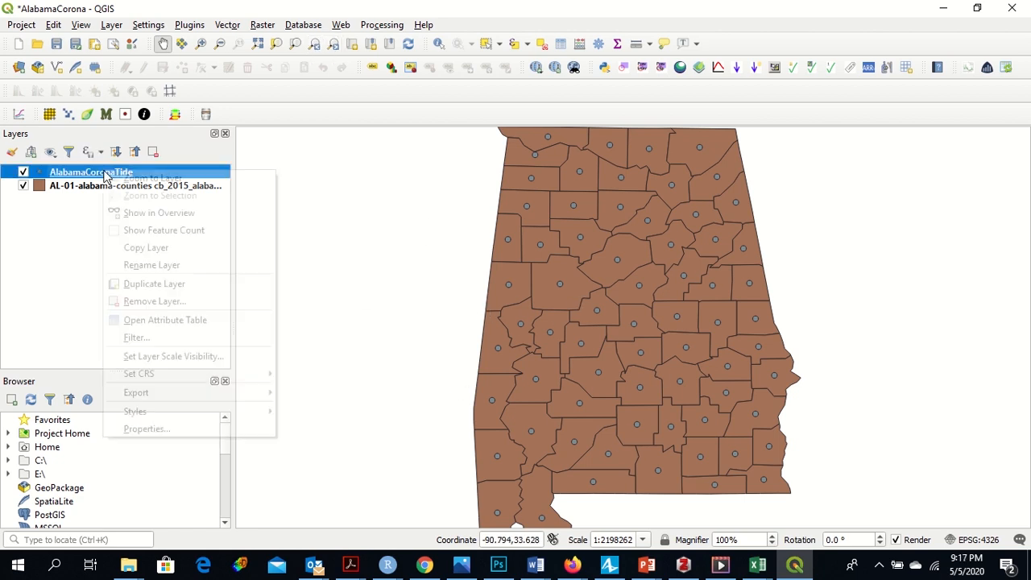
click(133, 322)
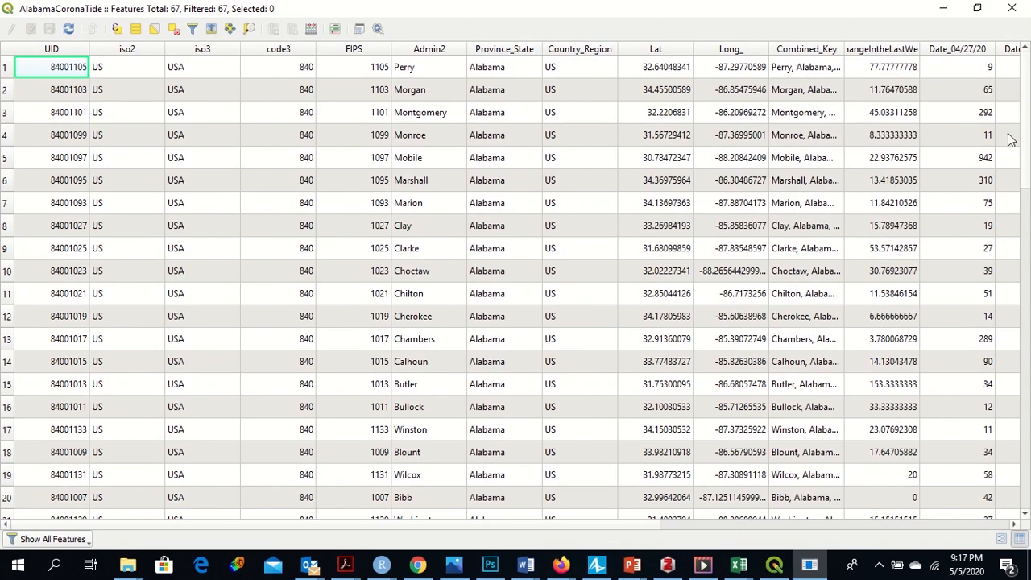
scroll(1028, 123, down, 1)
scroll(1029, 122, down, 15)
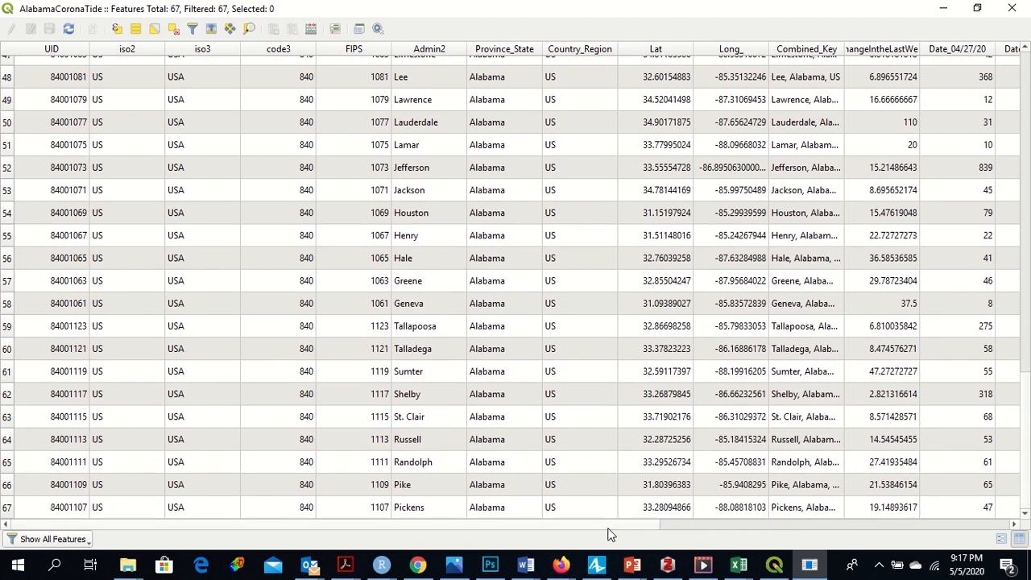
drag(609, 531, 962, 533)
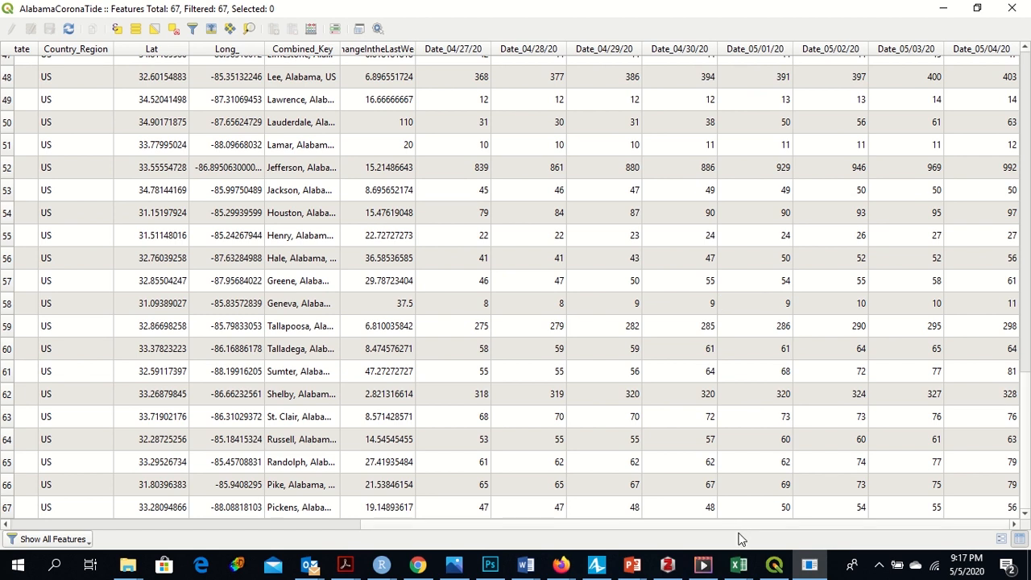
drag(739, 533, 340, 540)
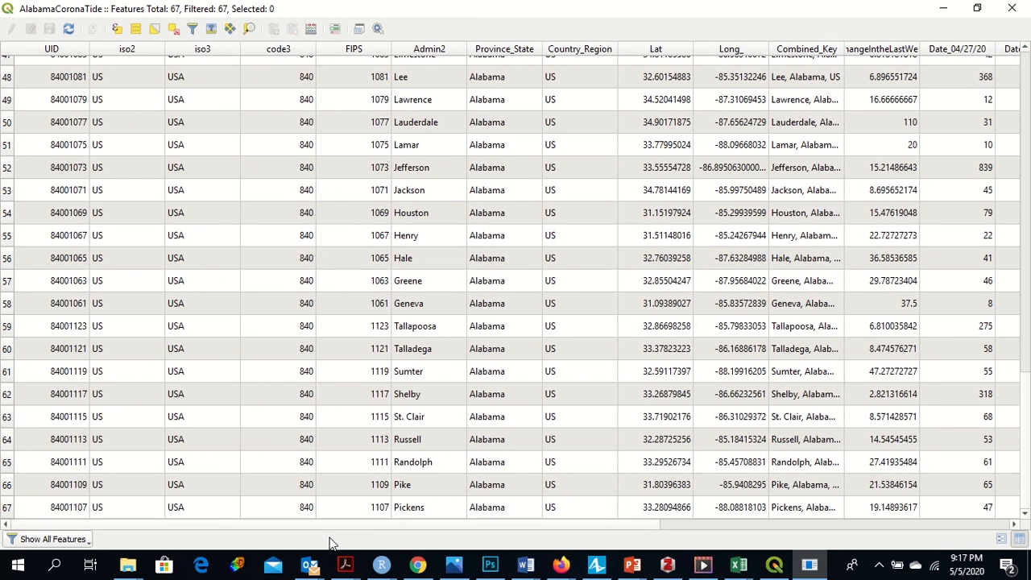
drag(1026, 399, 1010, 41)
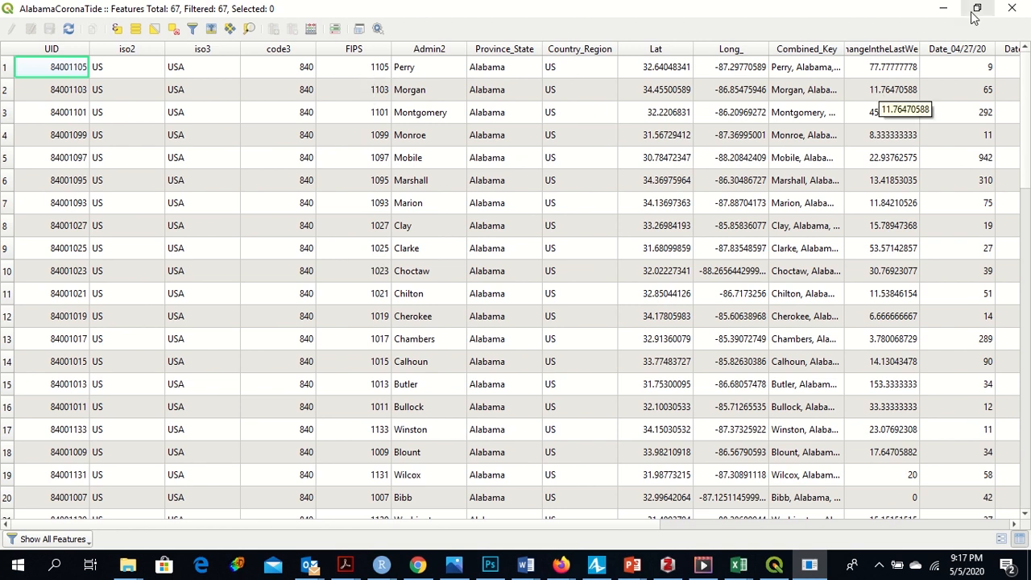
click(1012, 10)
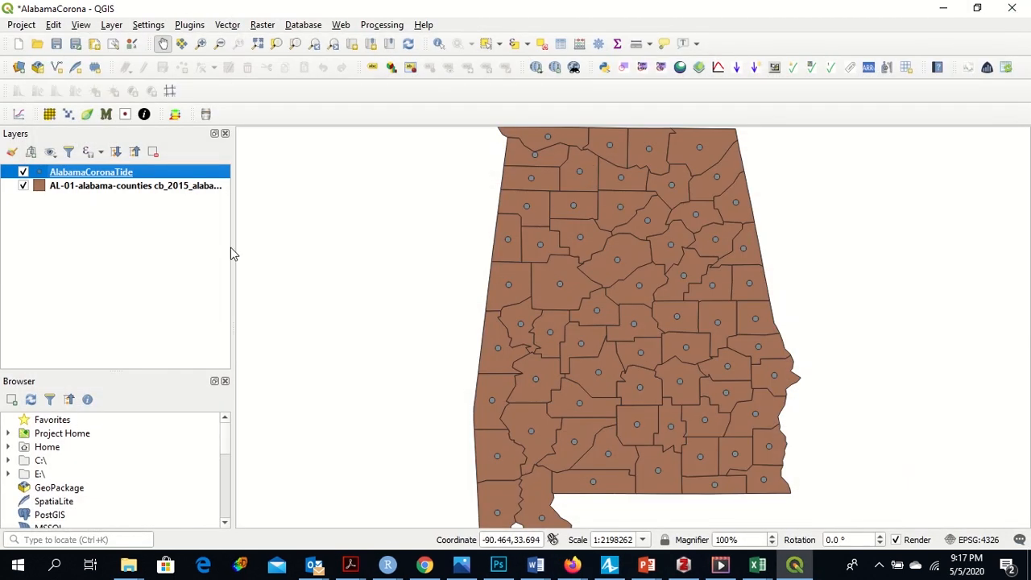
Step: Open the Field Calculator on the counties layer and name a new Whole number (integer) virtual field FIPSNO
click(158, 190)
right_click(158, 190)
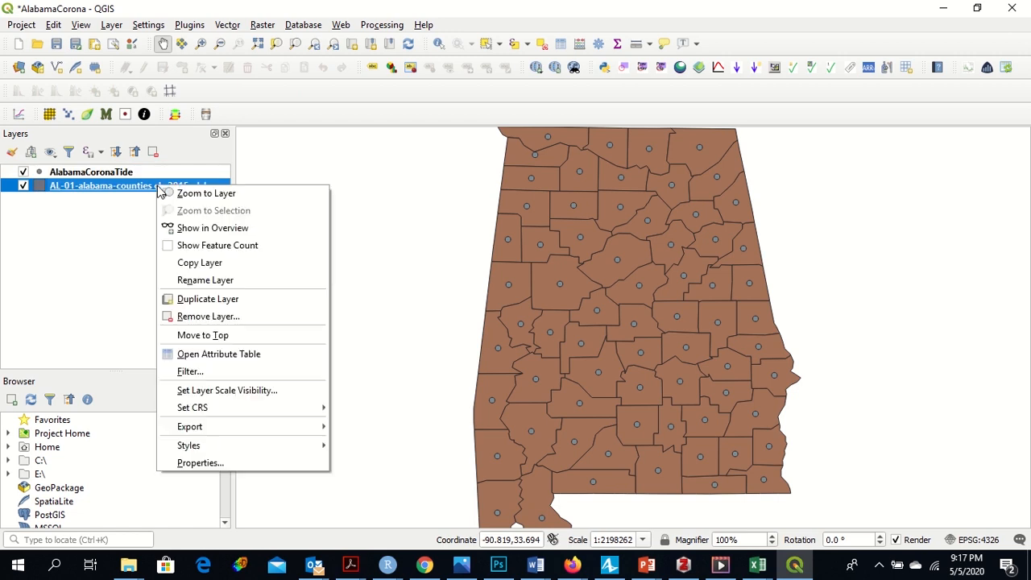
click(191, 354)
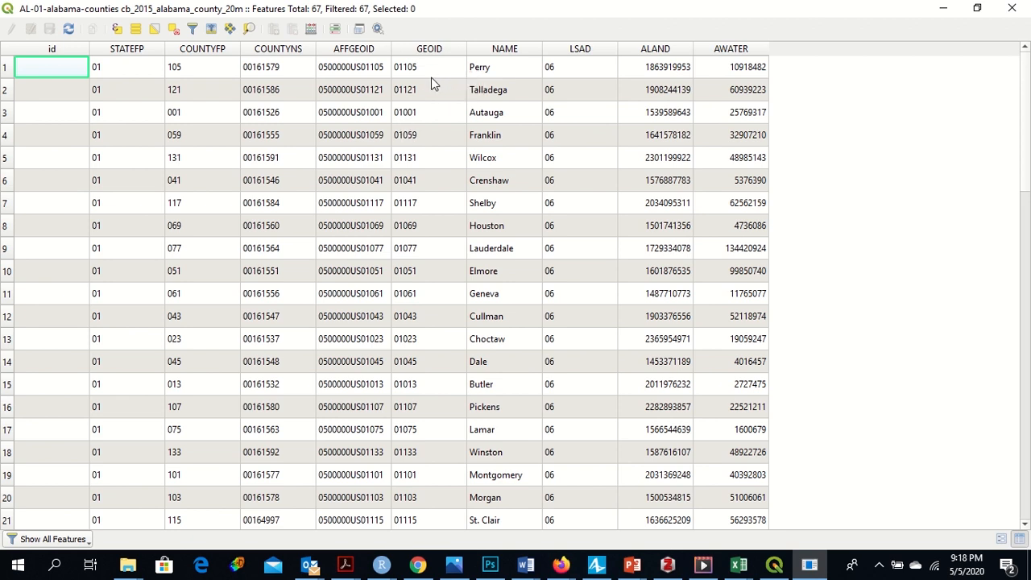
click(311, 30)
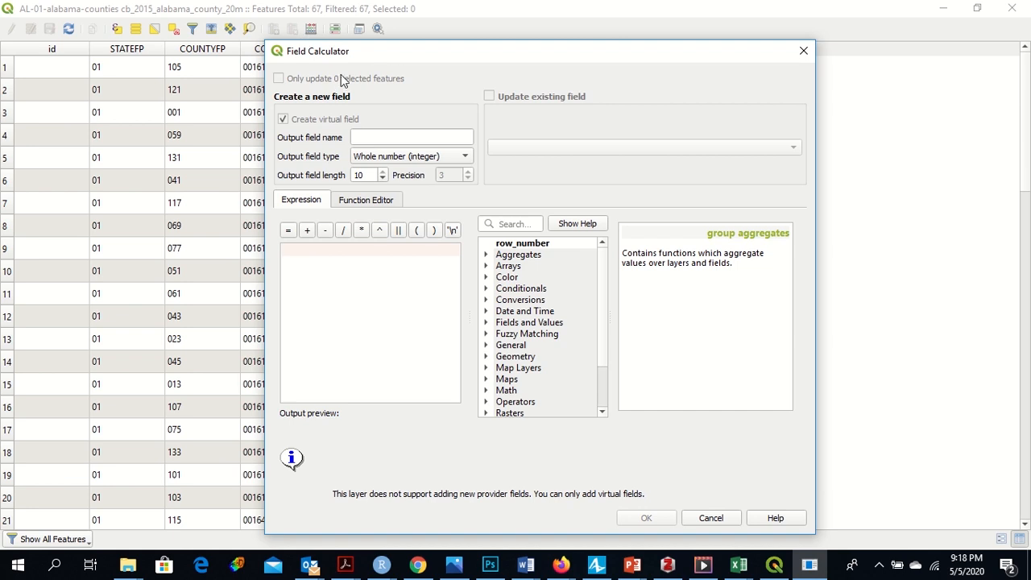
click(359, 136)
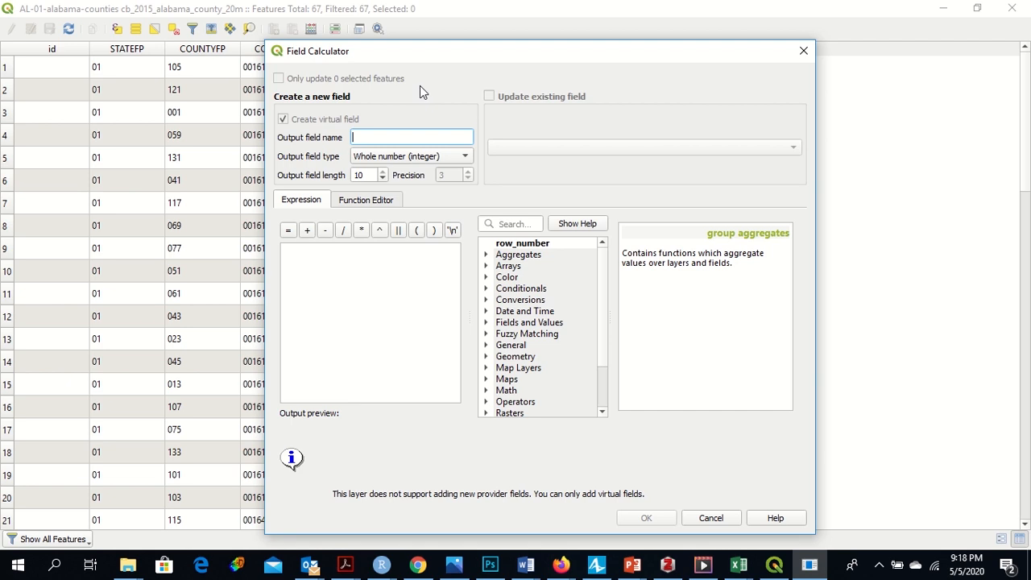
text(FIPNO)
key(Left)
key(Left)
text(S)
click(460, 157)
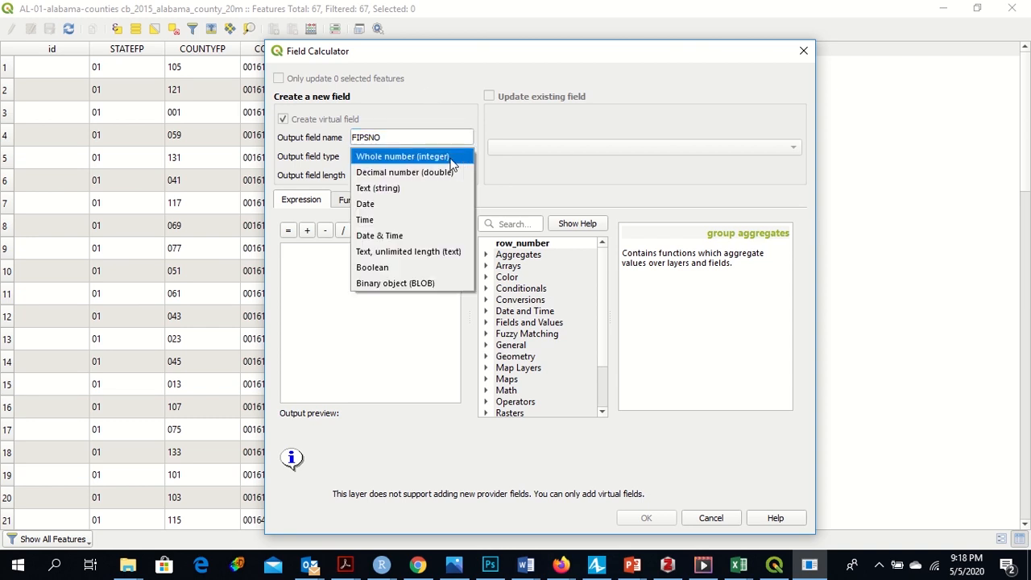
click(456, 158)
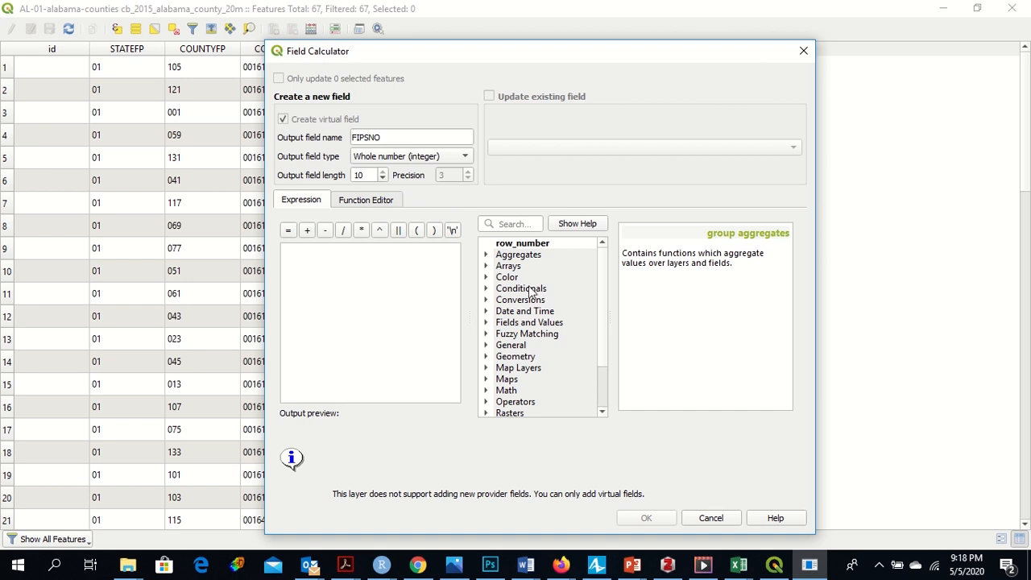
Step: Set the field expression to "GEOID", create the field and close the attribute table
click(487, 322)
scroll(603, 314, down, 2)
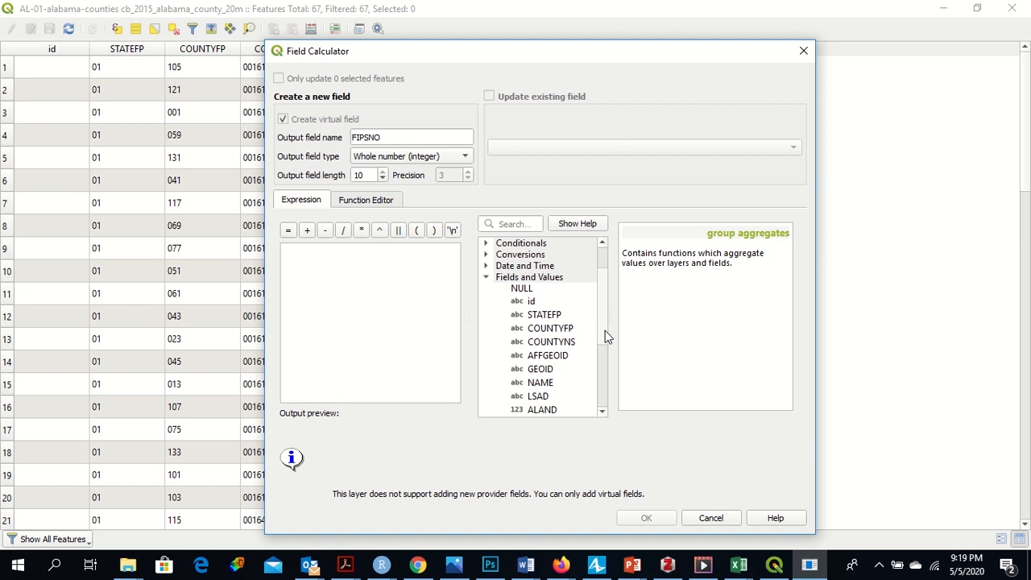
scroll(607, 339, down, 1)
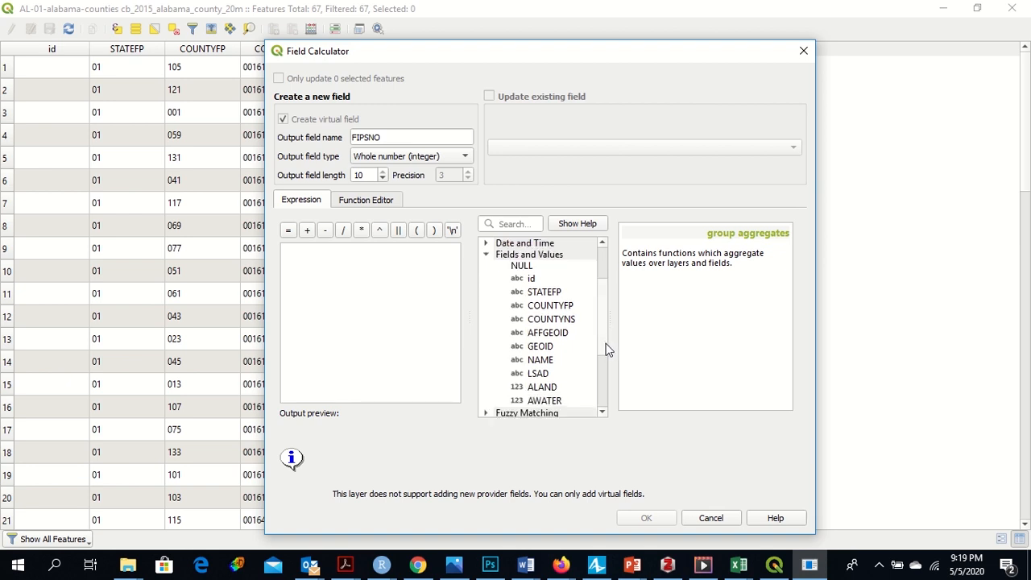
double_click(546, 348)
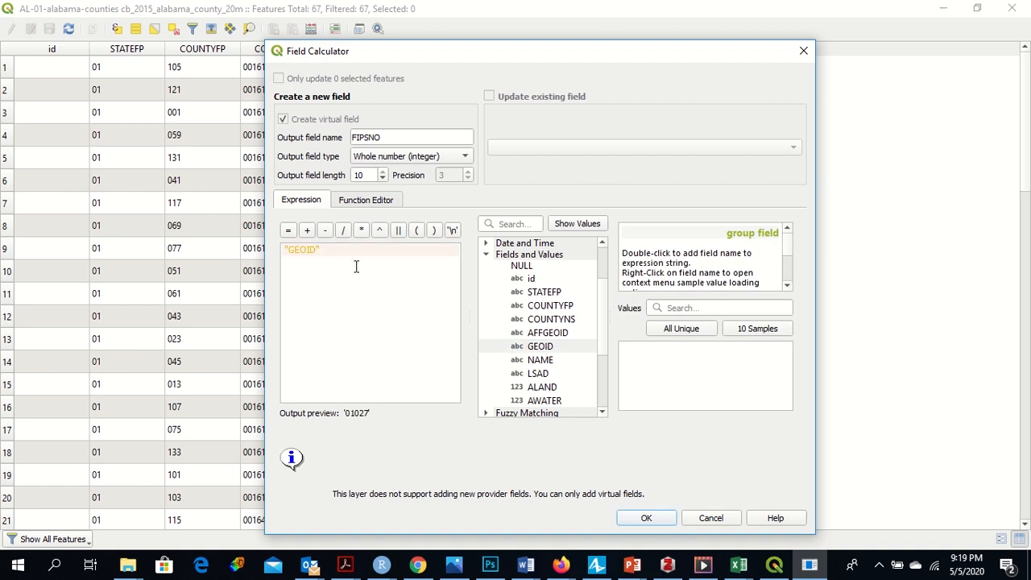
click(659, 518)
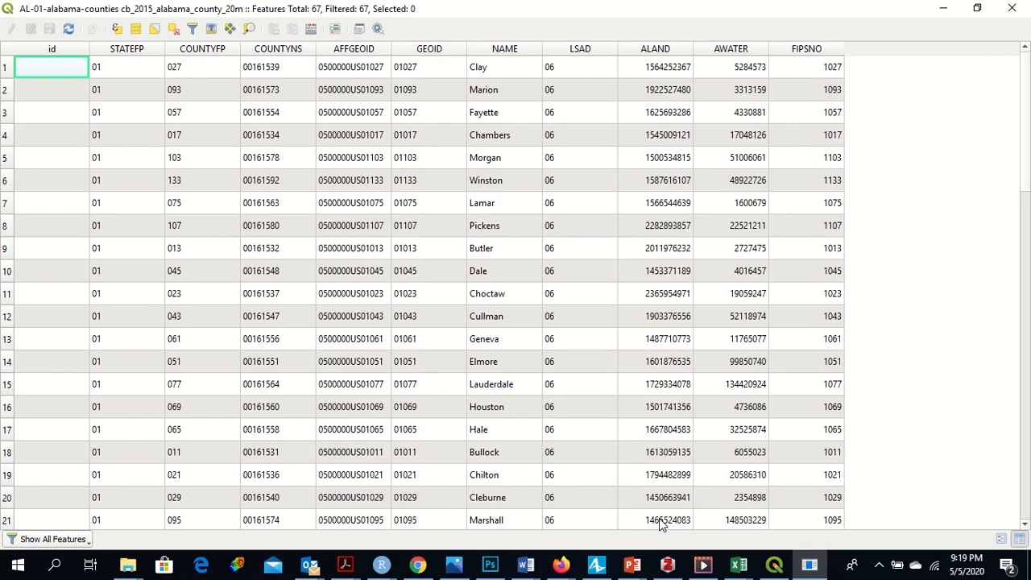
drag(1028, 90, 1029, 60)
click(1013, 9)
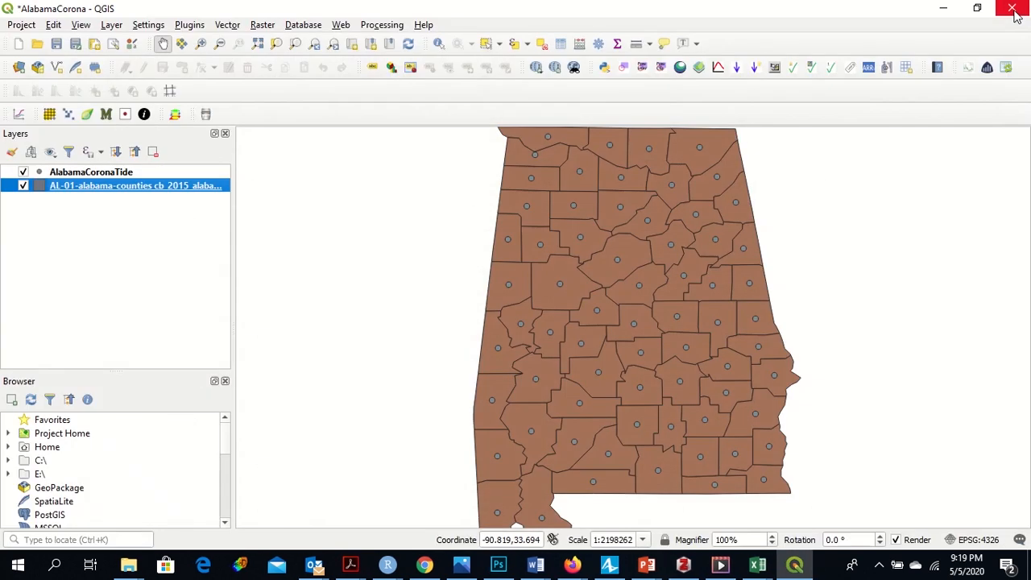
Step: Open the counties layer's properties at the Joins page
right_click(147, 187)
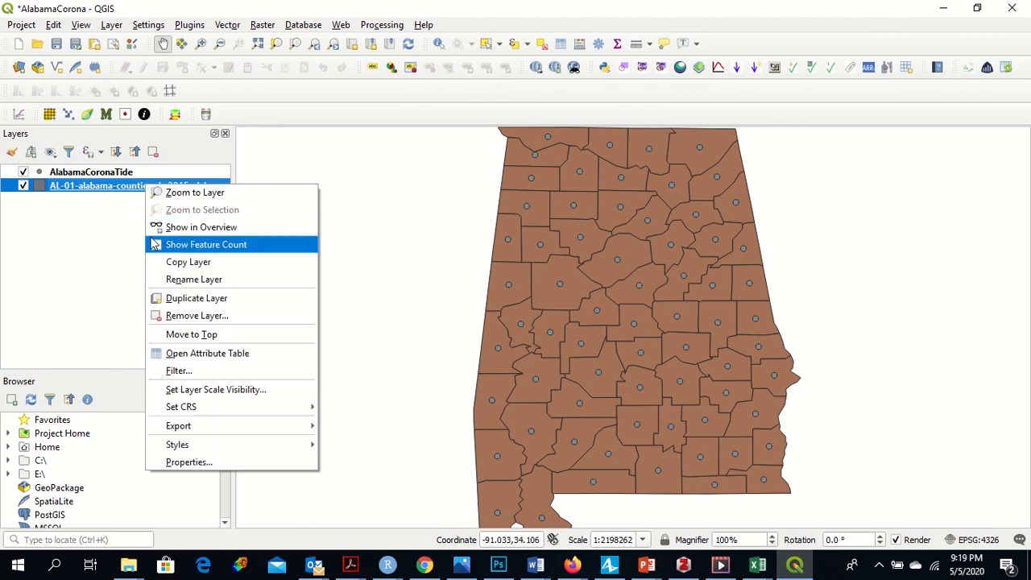
click(190, 462)
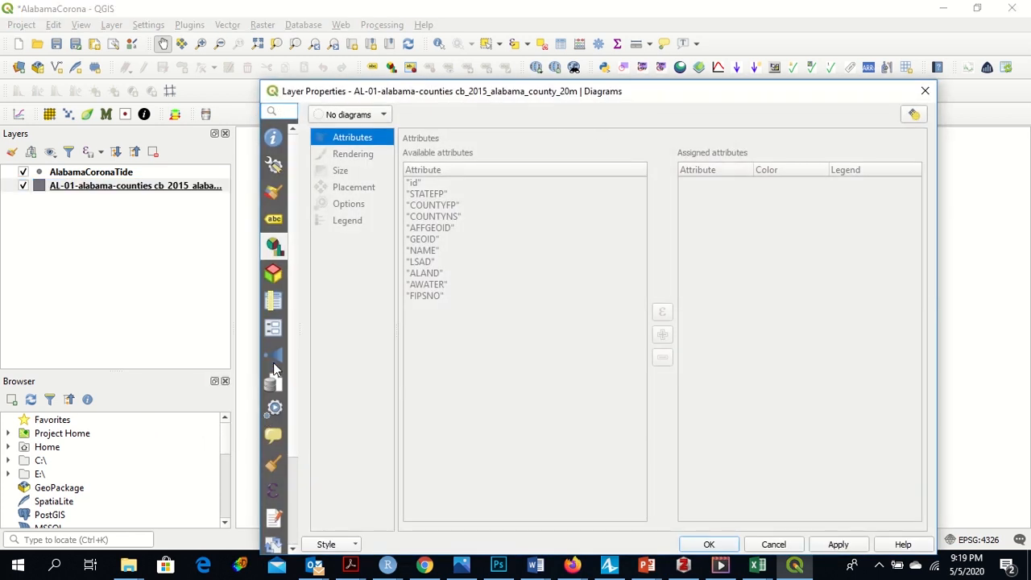
click(276, 355)
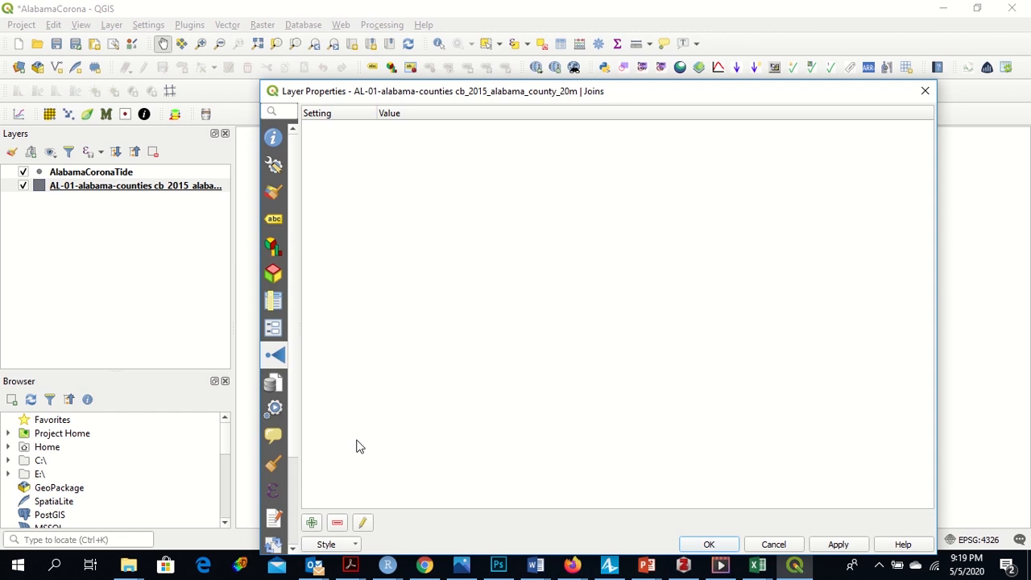
Step: Add a vector join from the AlabamaCoronaTide layer, joining its FIPS field to the counties' FIPSNO field, and apply it
click(312, 523)
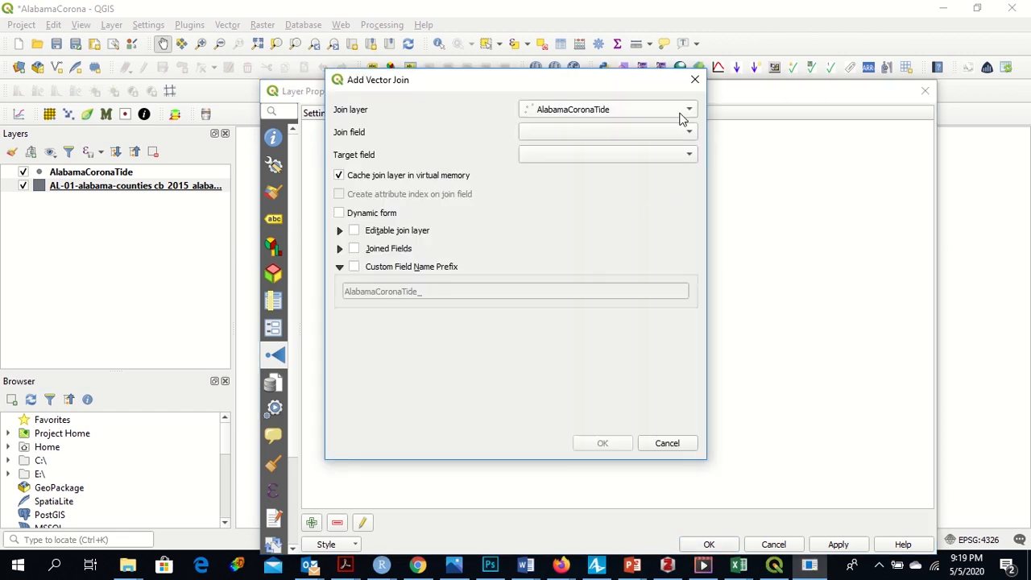
click(688, 134)
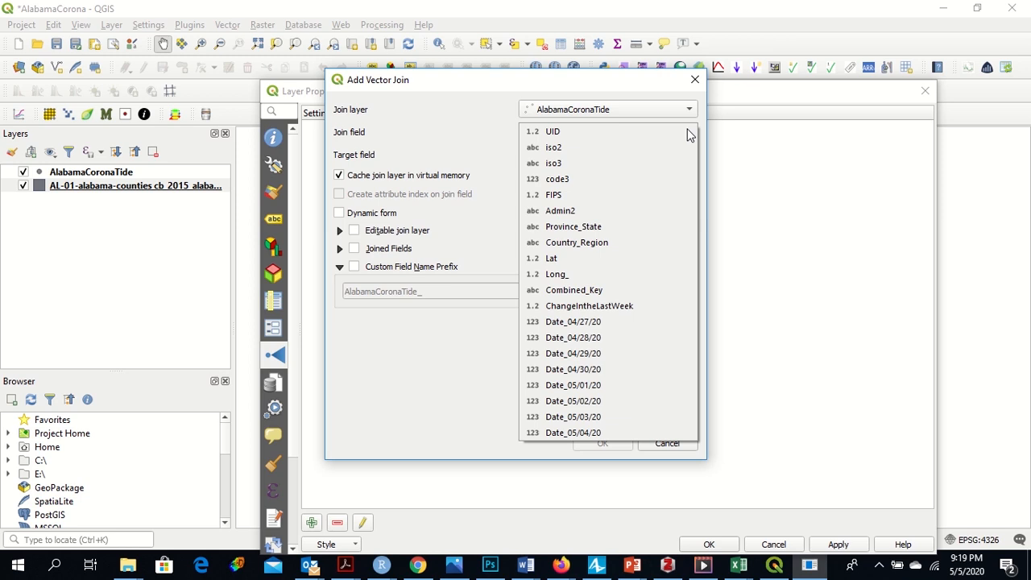
click(643, 195)
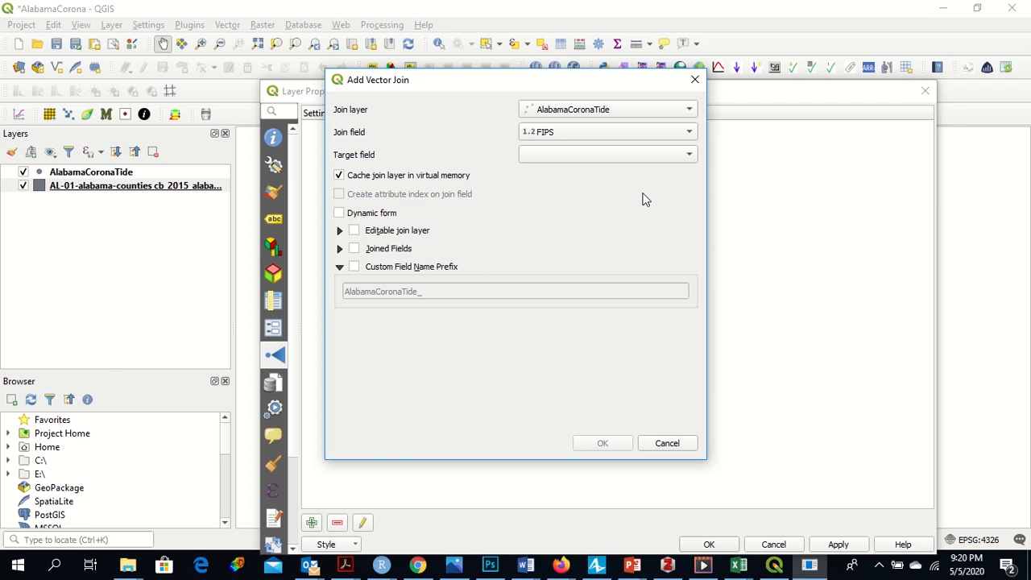
click(686, 157)
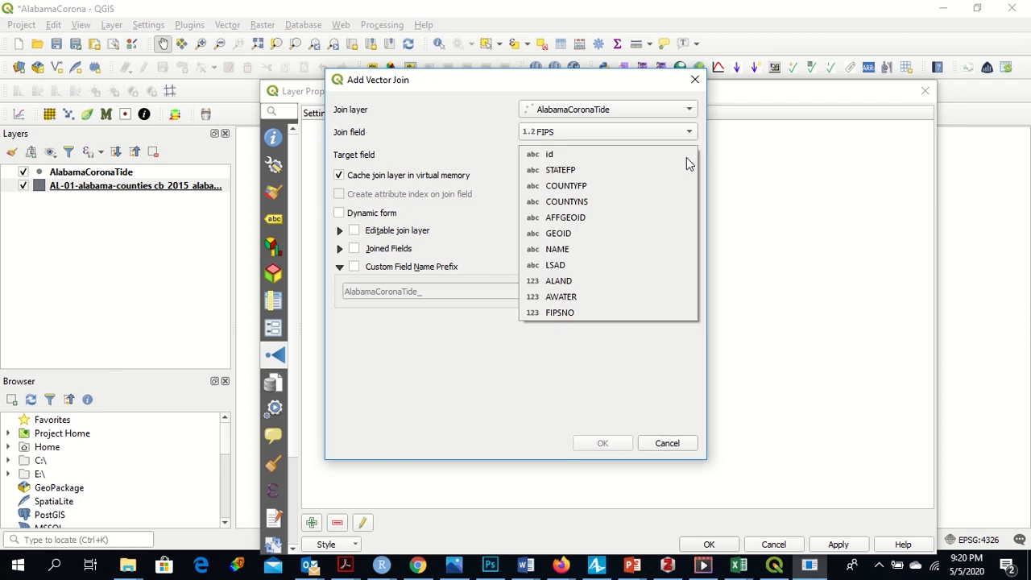
click(609, 326)
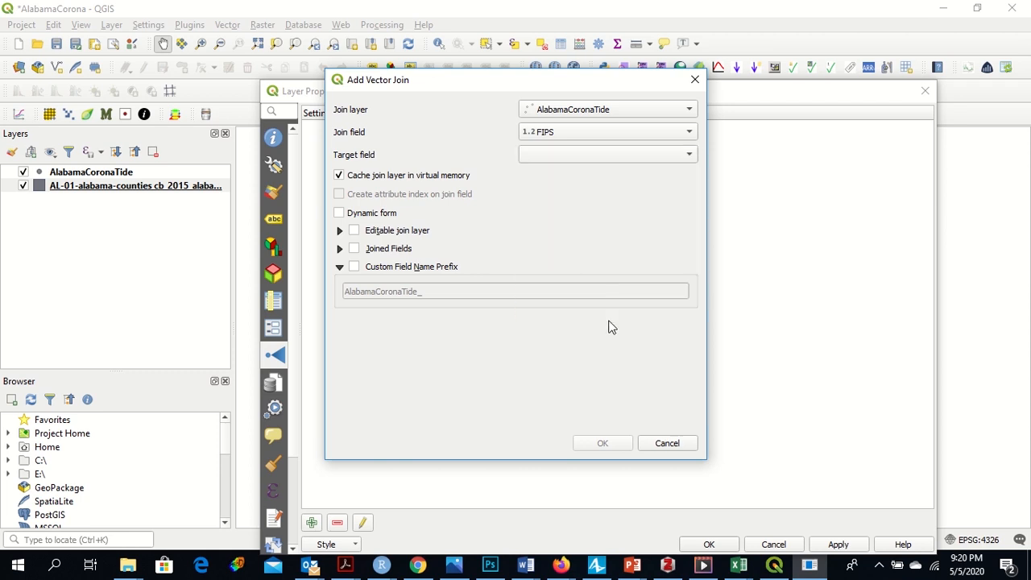
click(688, 157)
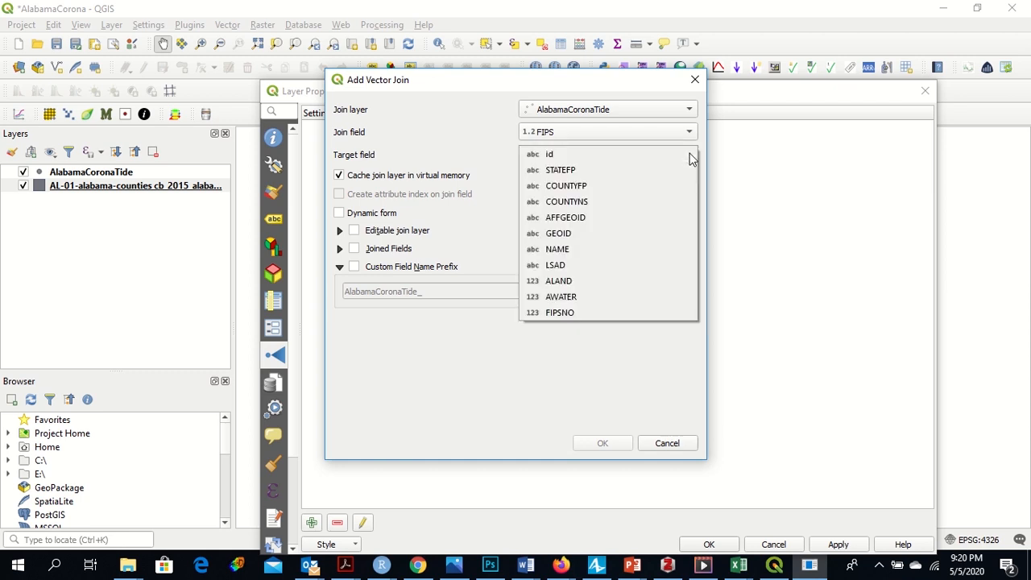
click(645, 312)
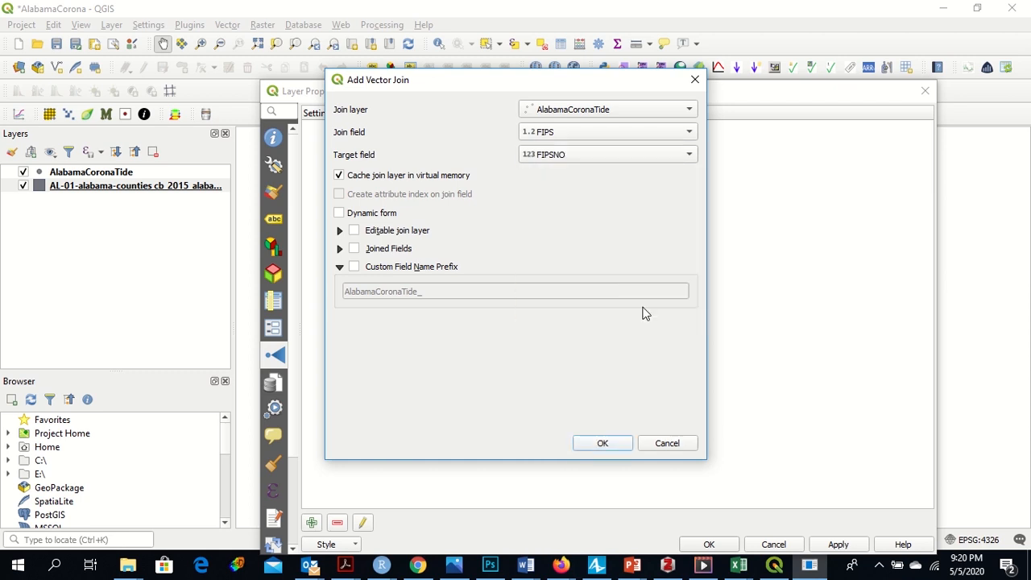
click(610, 443)
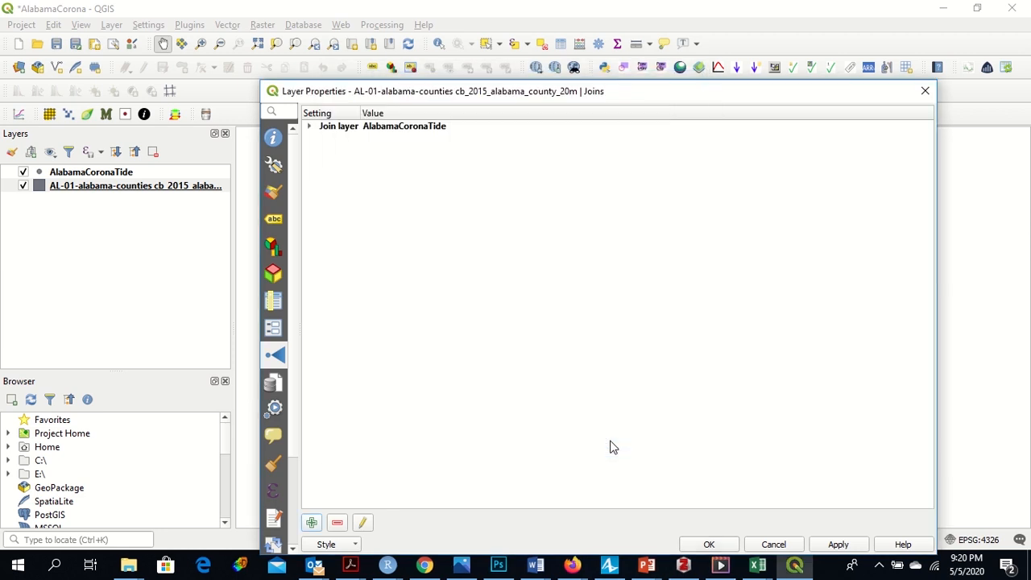
click(693, 544)
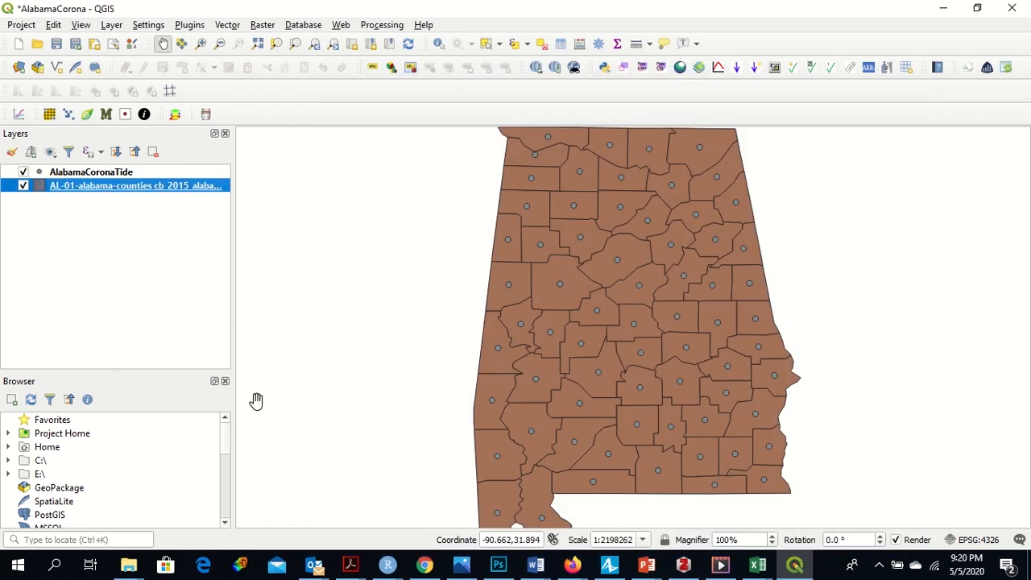
Step: Open the counties layer's attribute table and scroll across to examine the joined AlabamaCoronaTide columns
right_click(149, 193)
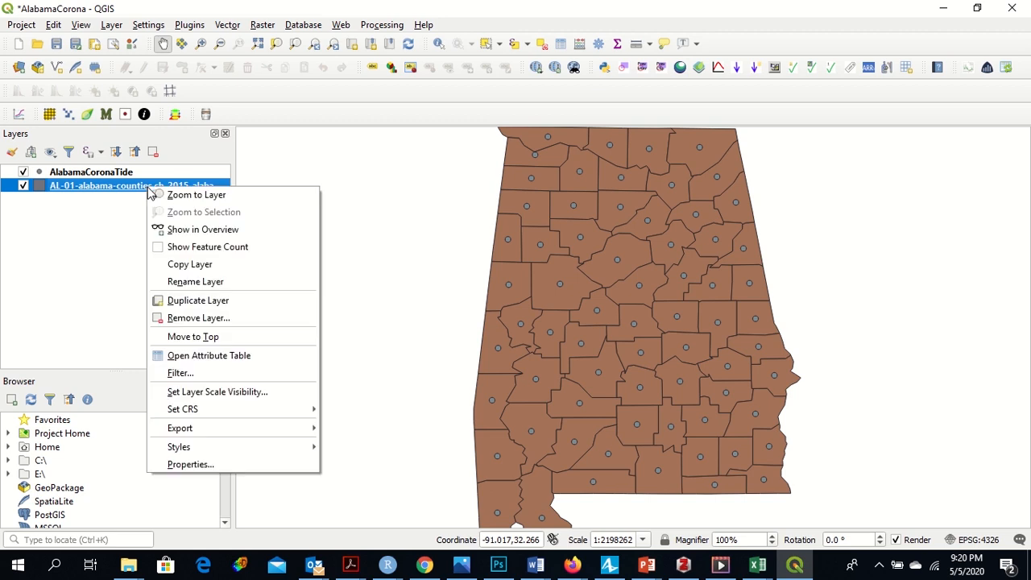
click(180, 357)
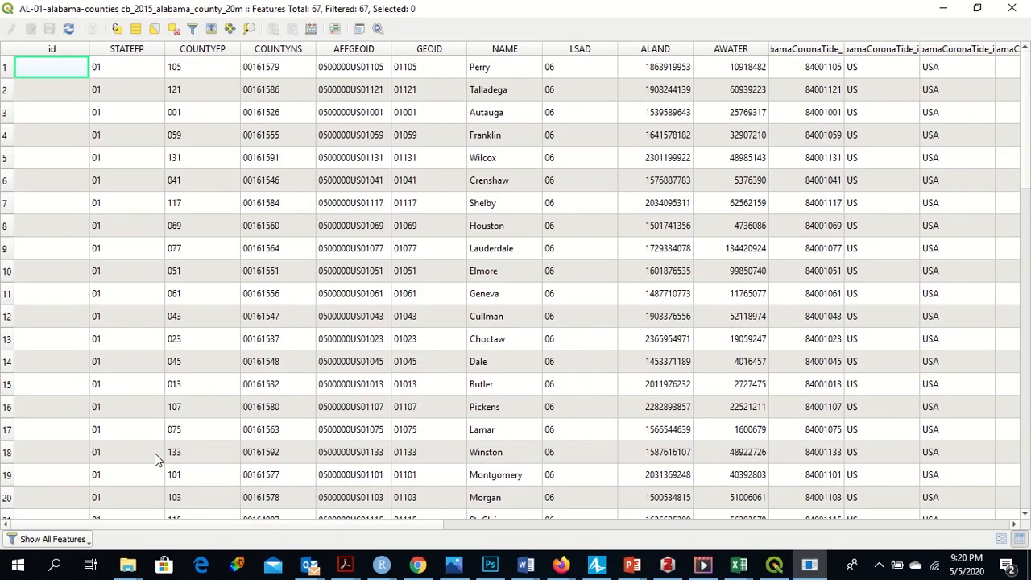
drag(193, 525, 693, 522)
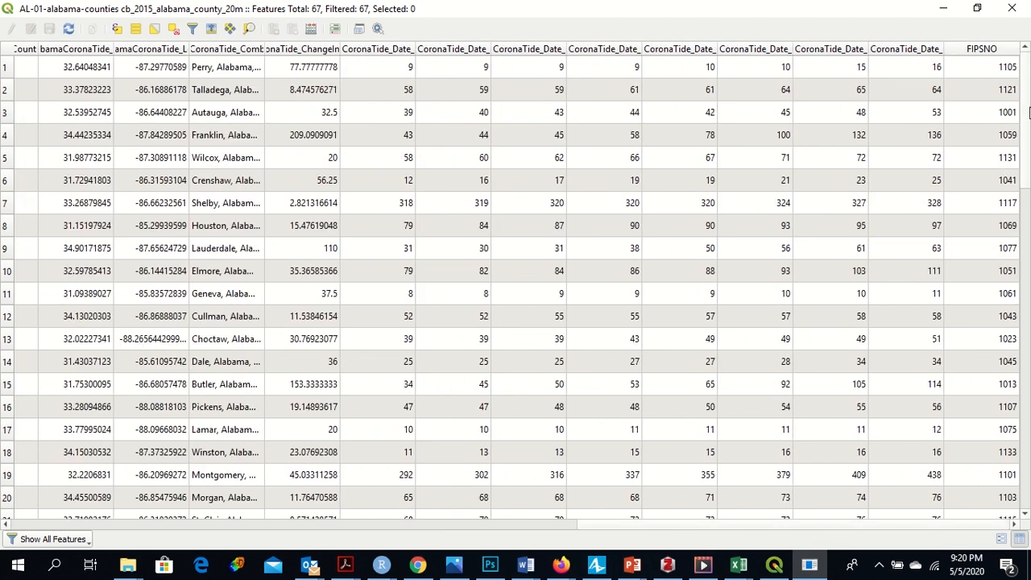
drag(1027, 112, 1029, 89)
click(1012, 8)
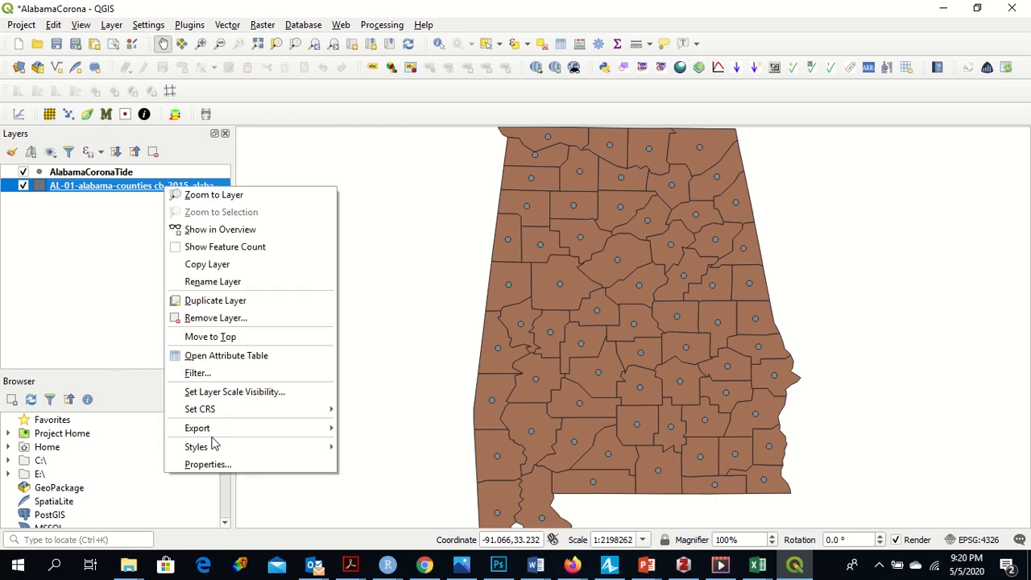
Step: Open the counties layer's properties at Symbology and switch the renderer to Graduated
click(212, 466)
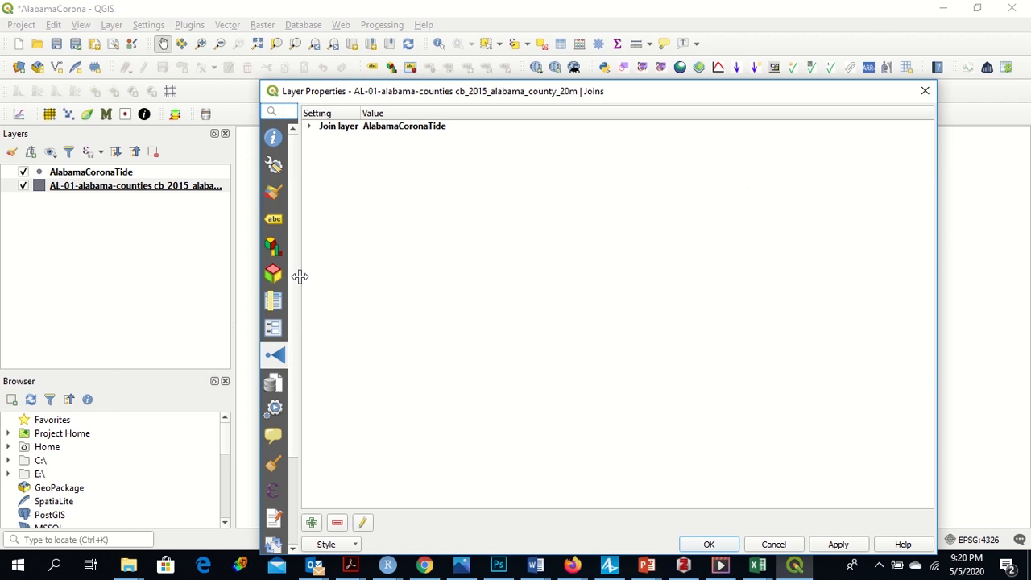
drag(399, 94, 398, 46)
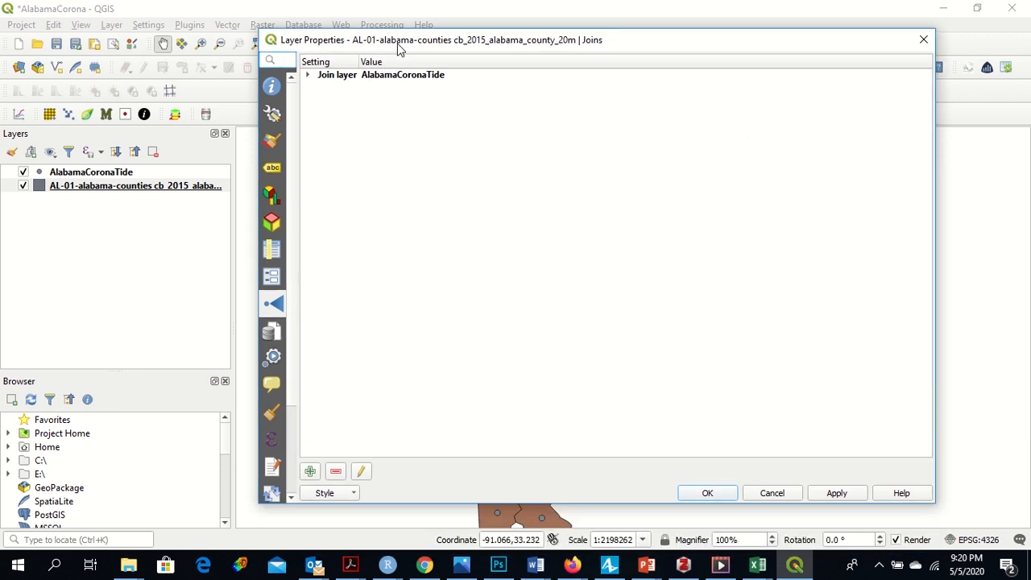
scroll(288, 290, down, 3)
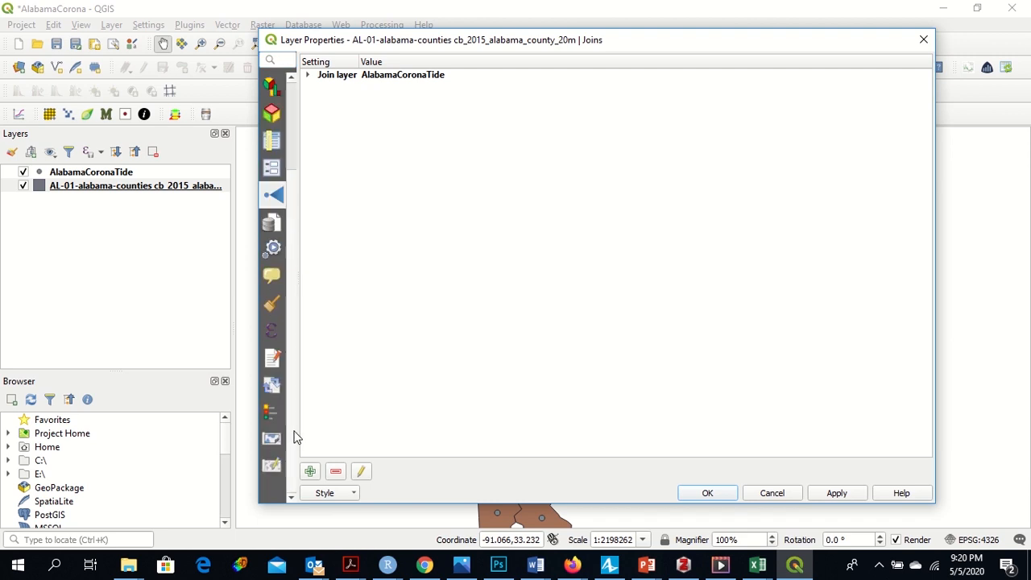
click(274, 417)
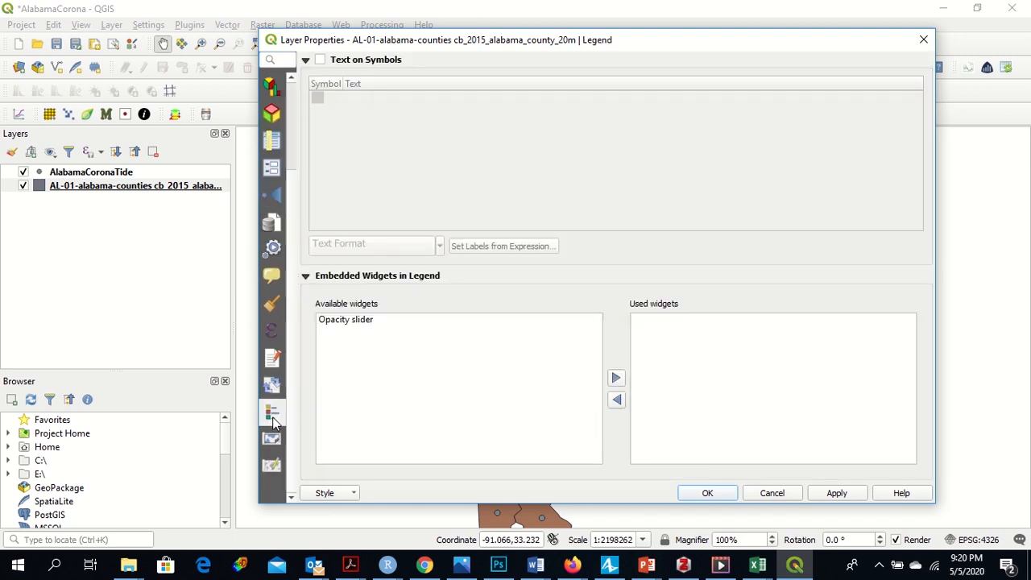
scroll(291, 451, up, 3)
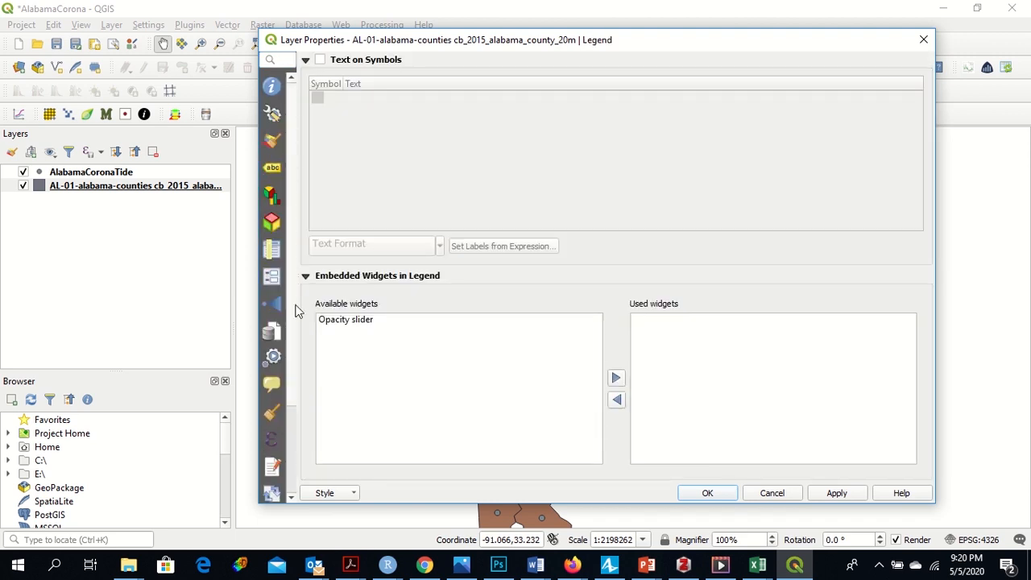
click(273, 142)
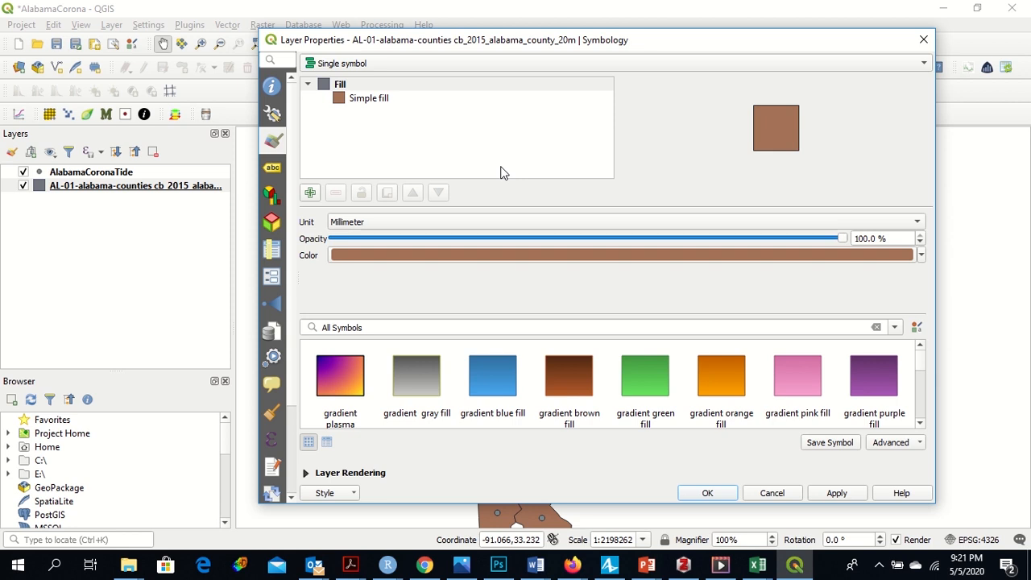
click(915, 68)
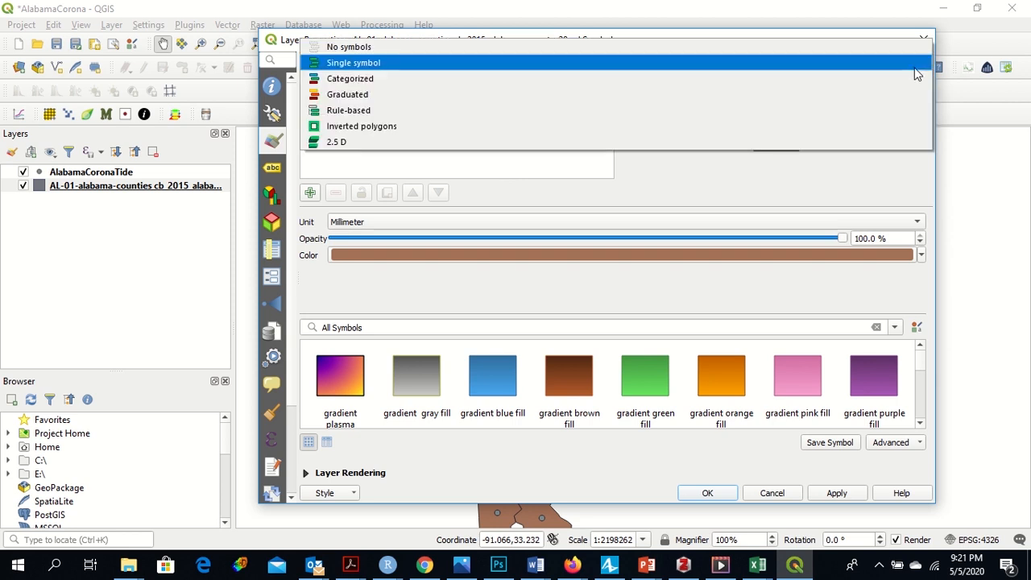
click(587, 95)
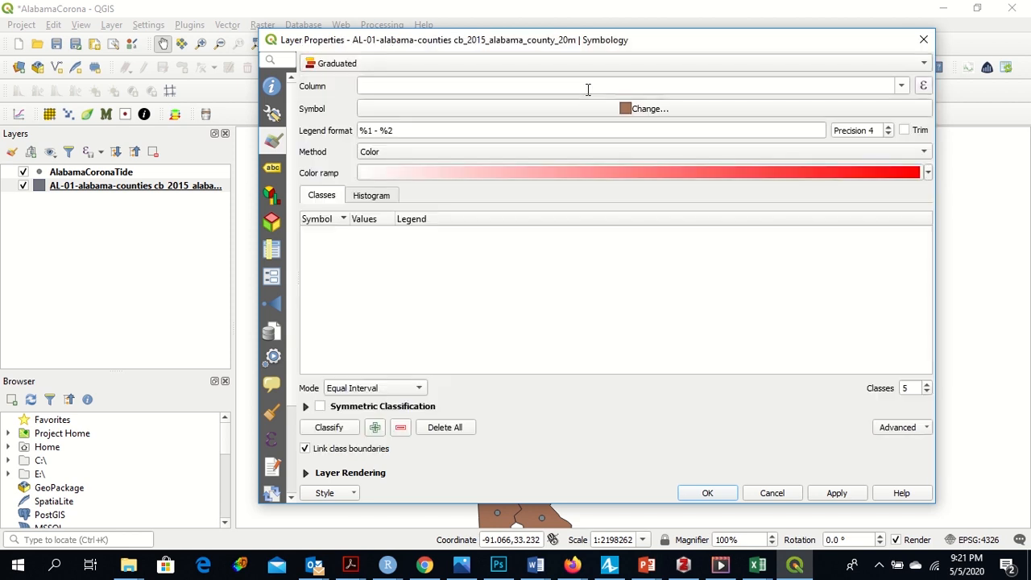
Step: Classify the counties by AlabamaCoronaTide_Date_05/04/20 using Quantile (Equal Count) mode and apply the symbology
click(902, 86)
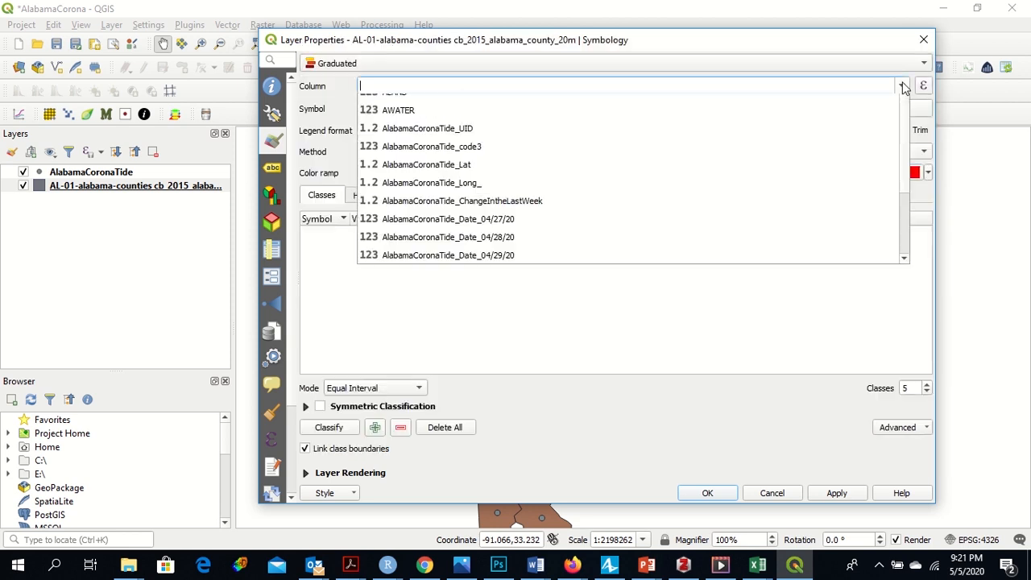
drag(908, 151, 910, 237)
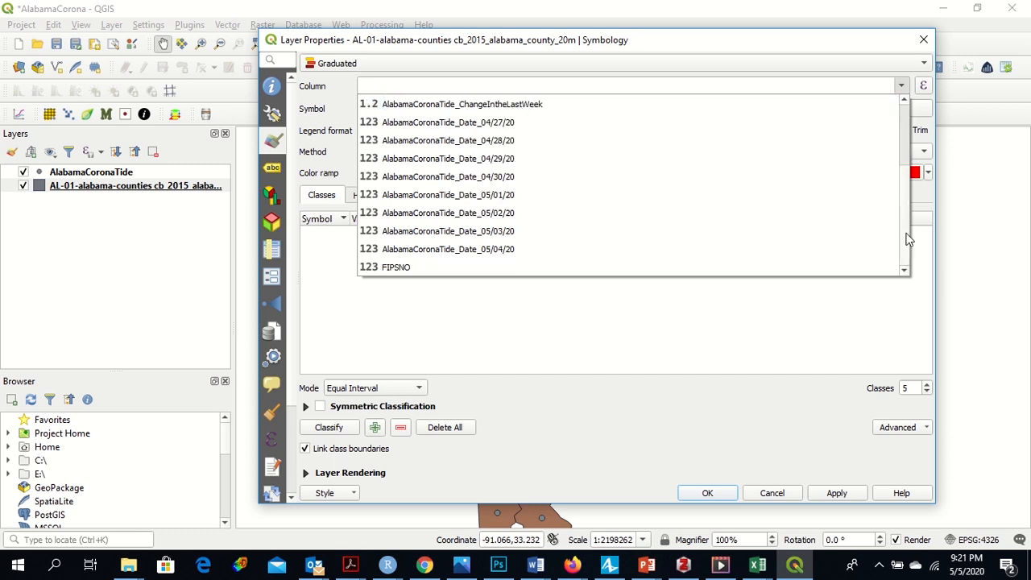
click(644, 256)
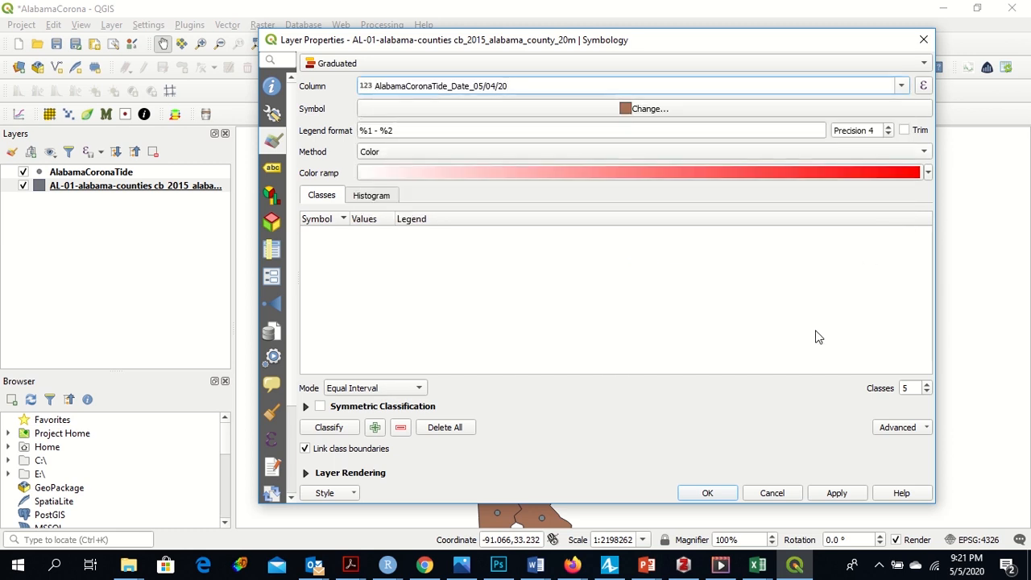
click(380, 389)
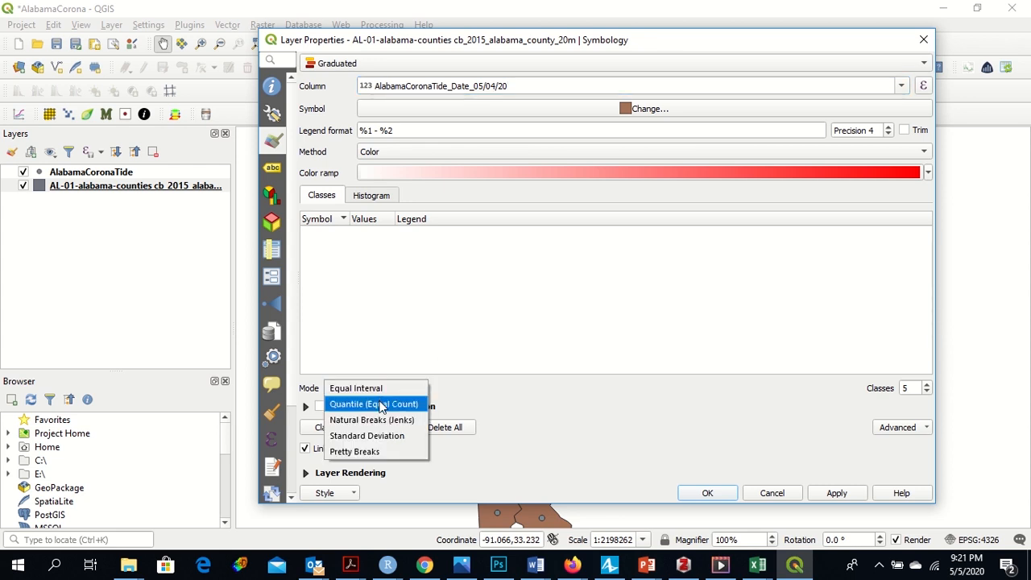
click(381, 405)
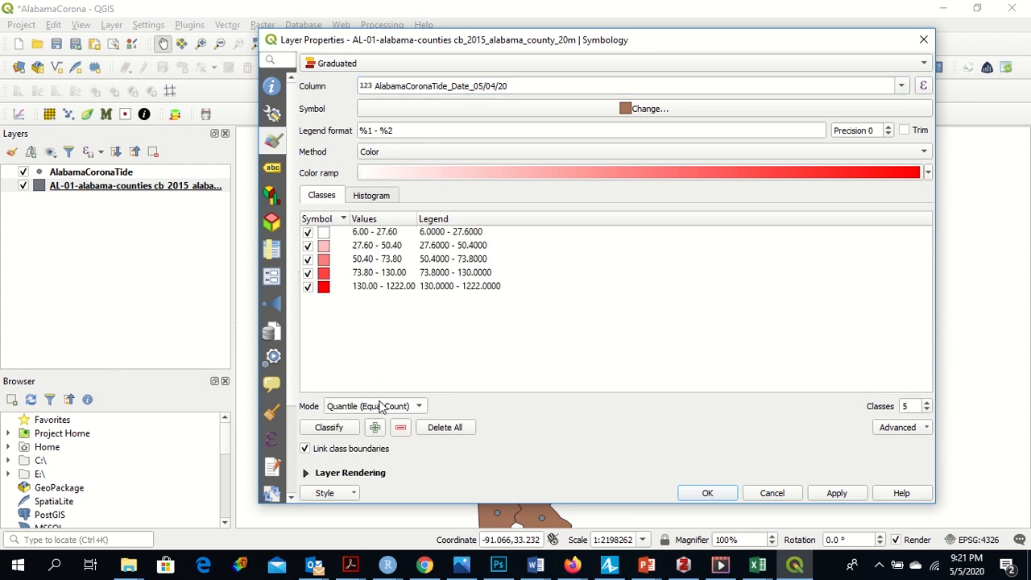
click(827, 495)
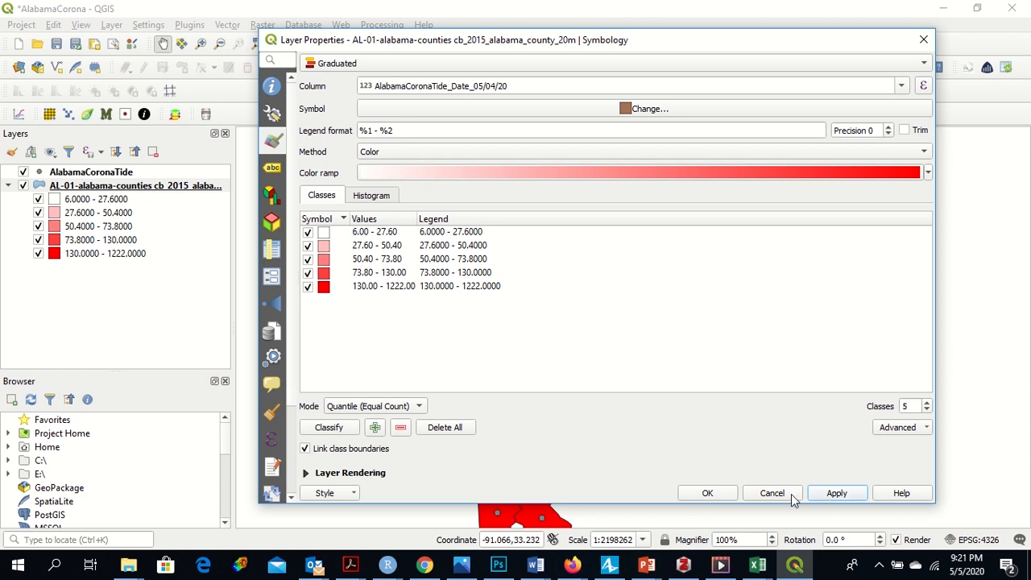
click(717, 493)
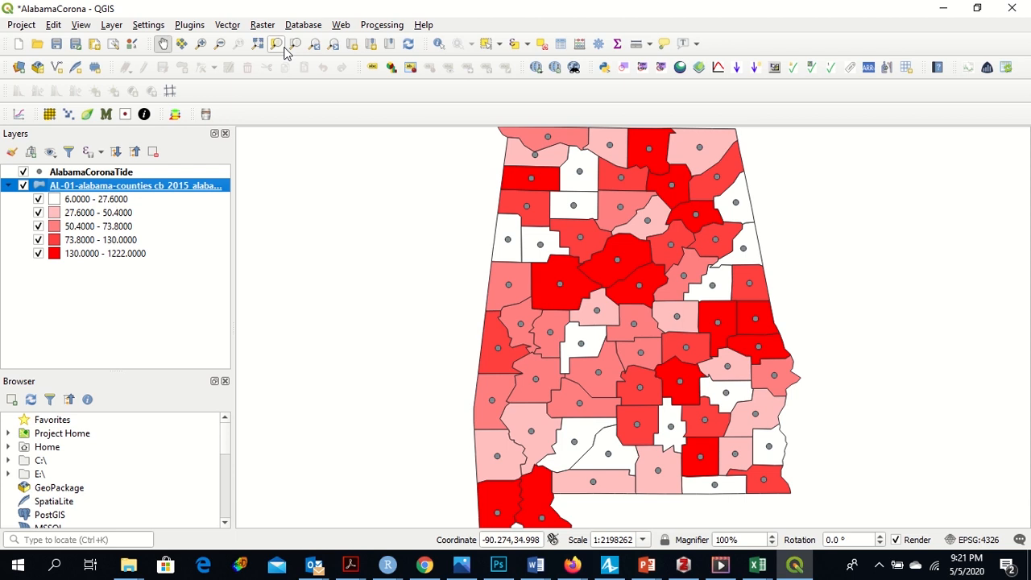
Step: Fit Alabama in the map view and hide the AlabamaCoronaTide point layer
click(220, 46)
click(633, 289)
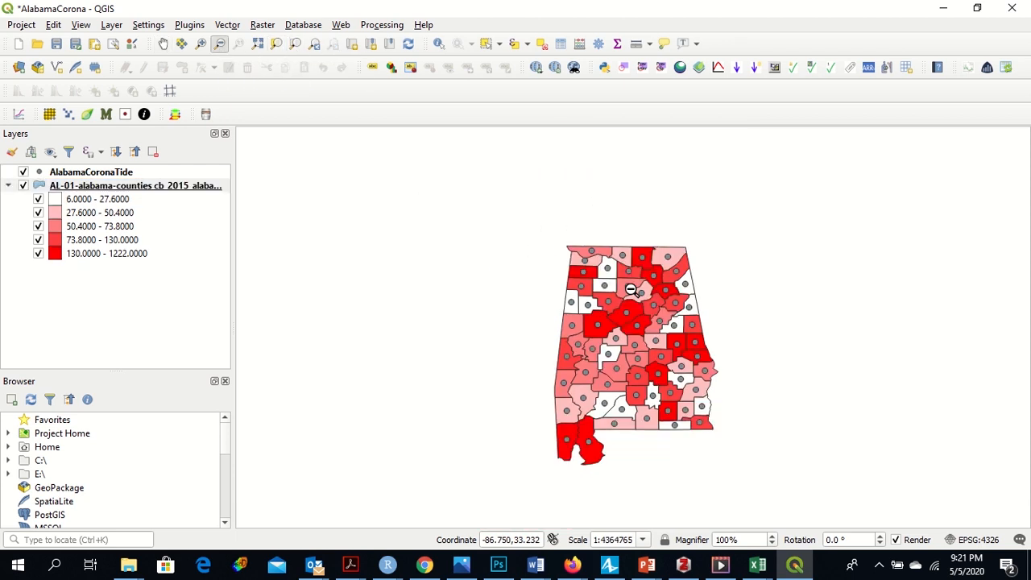
click(200, 44)
drag(542, 234, 770, 506)
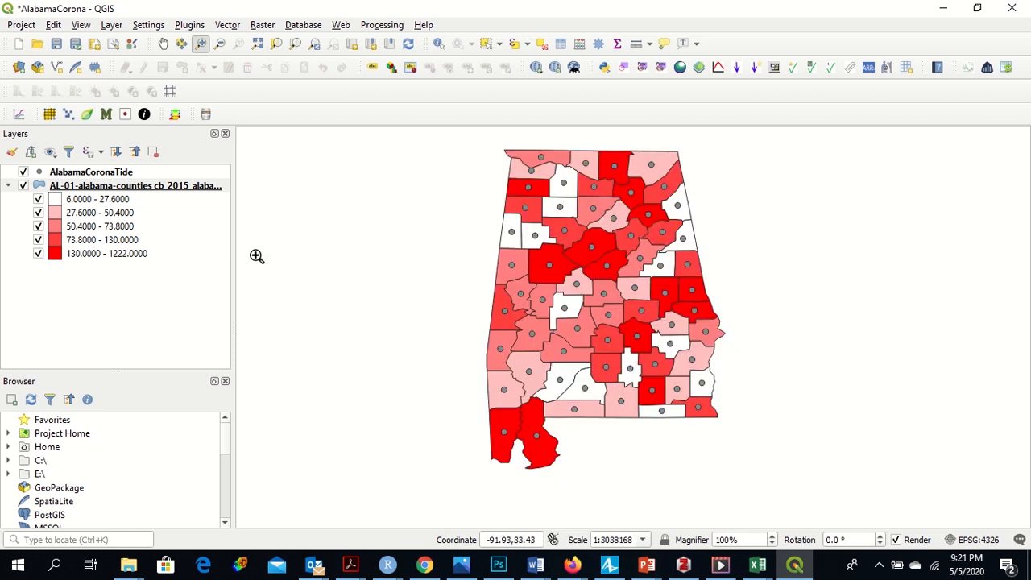
click(23, 171)
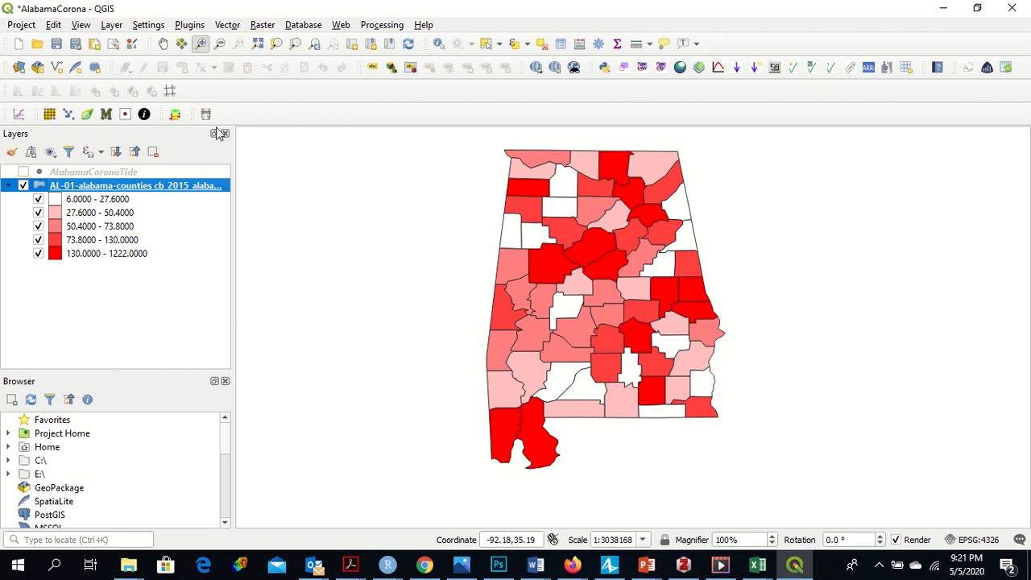
Step: Save the project
click(56, 44)
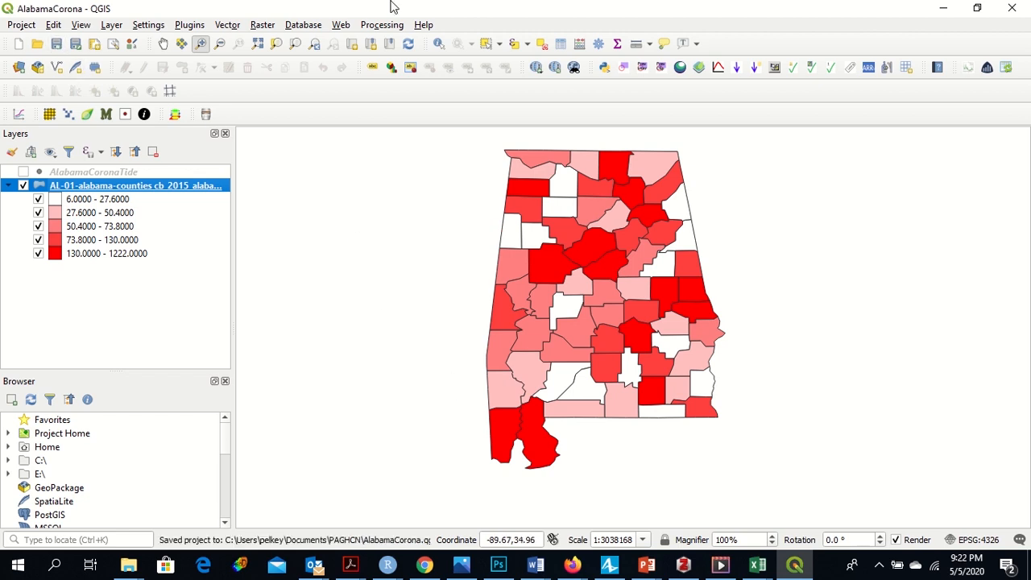
mouse_move(394, 11)
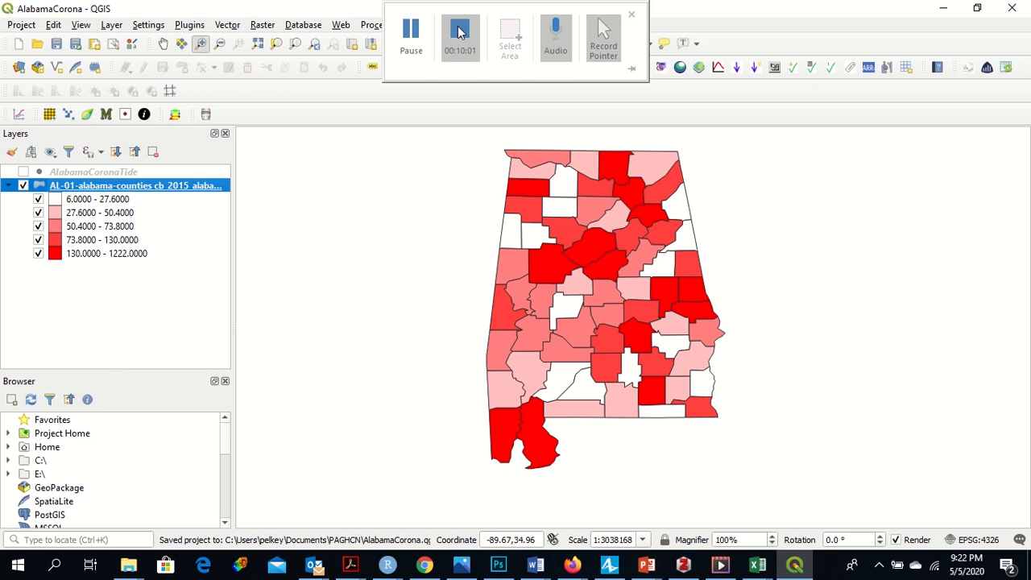